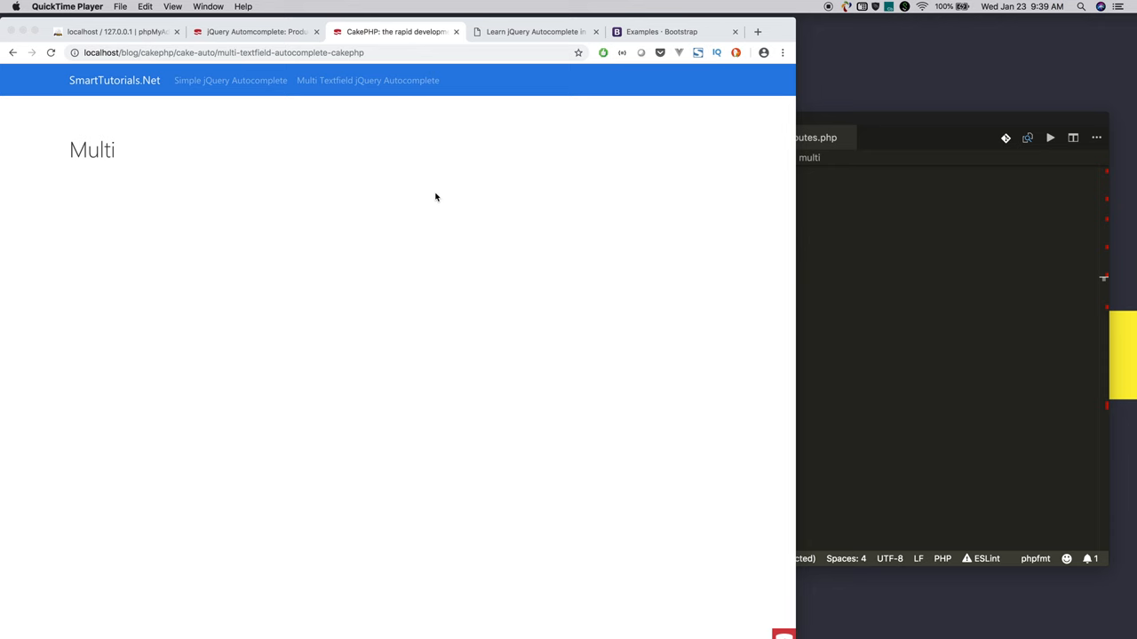
Step: Review the multi action and its multi.ctp view template with the project tree tidied
click(861, 255)
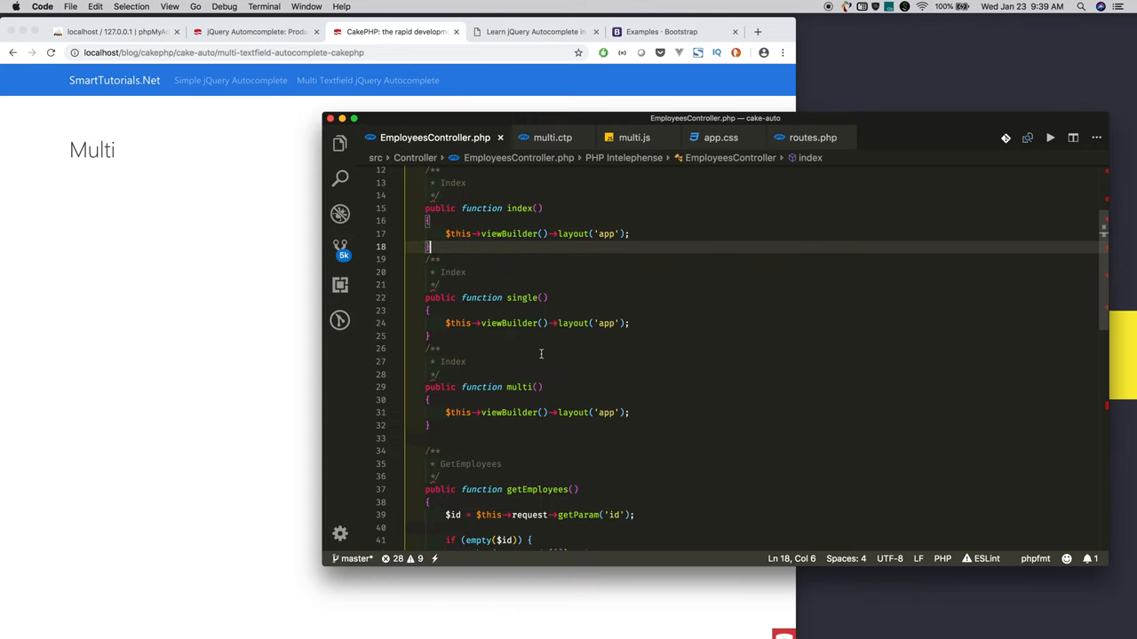
double_click(519, 388)
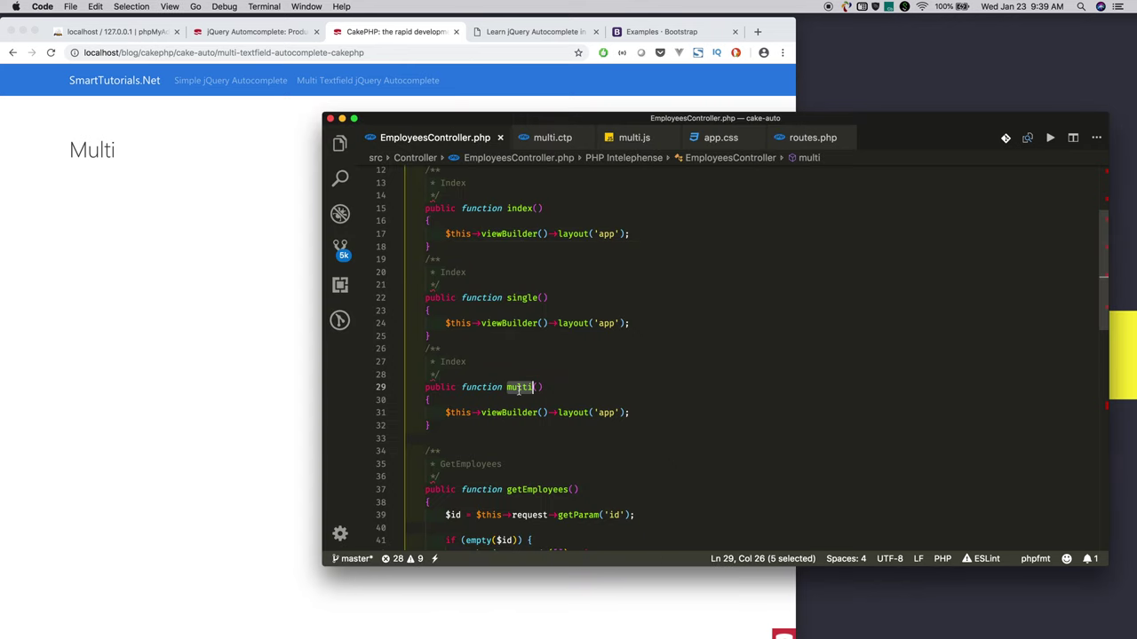
click(558, 138)
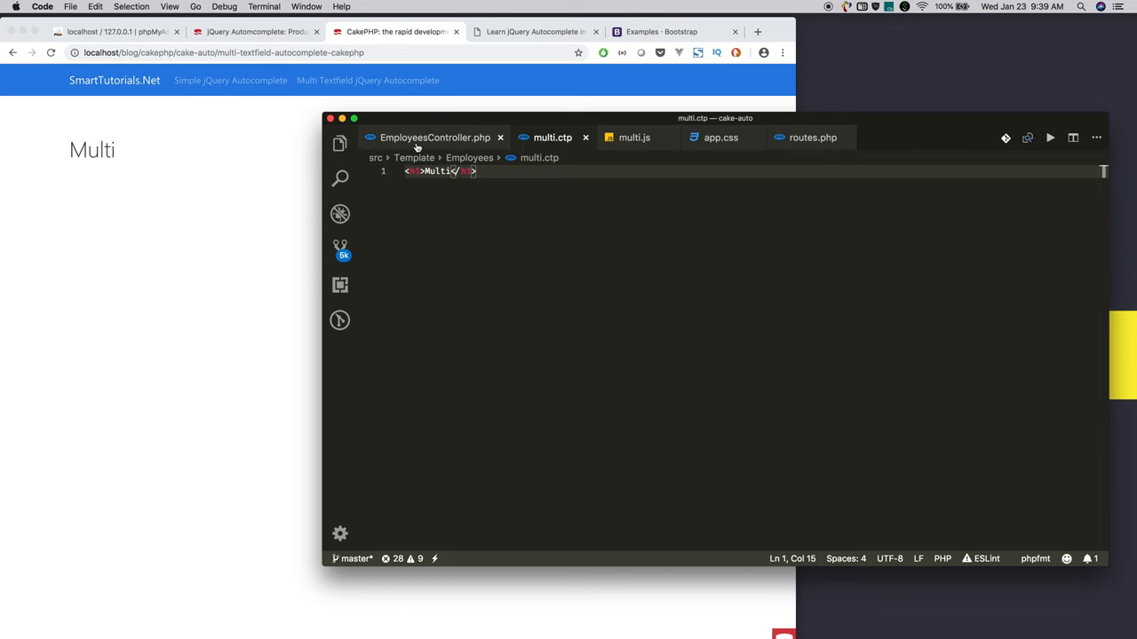
click(339, 143)
scroll(373, 293, up, 10)
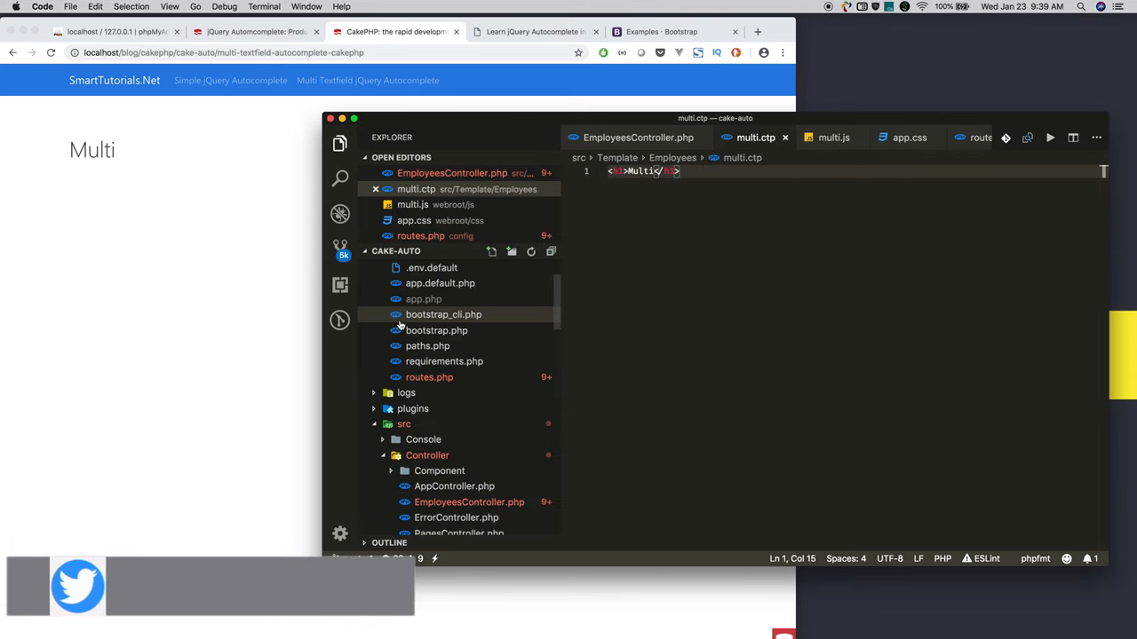
scroll(382, 311, up, 2)
scroll(397, 331, down, 10)
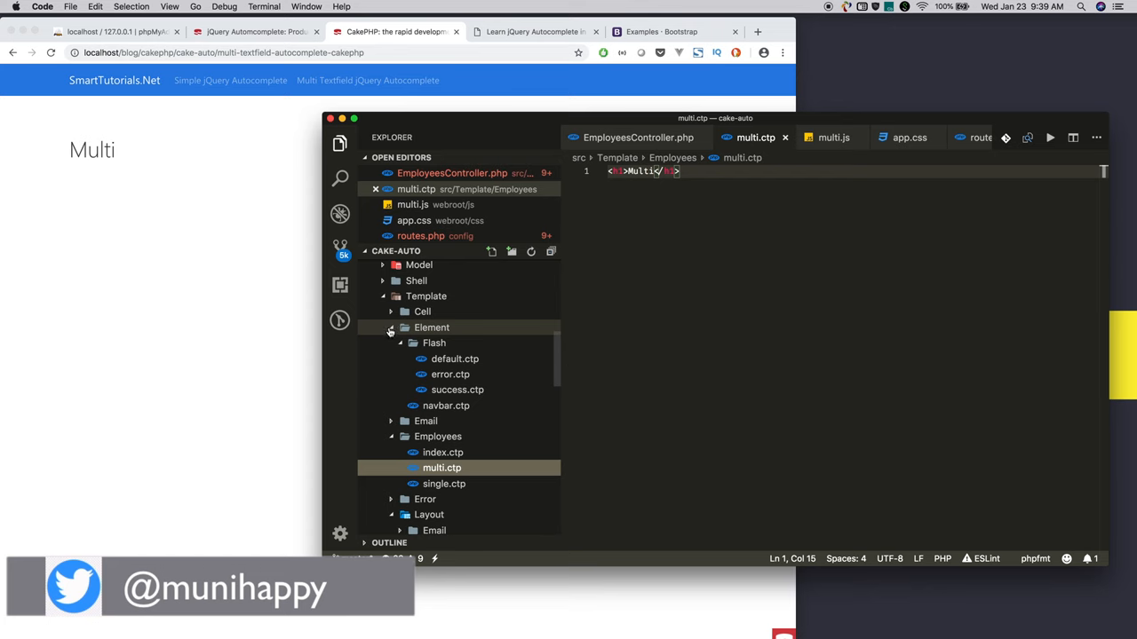
click(393, 329)
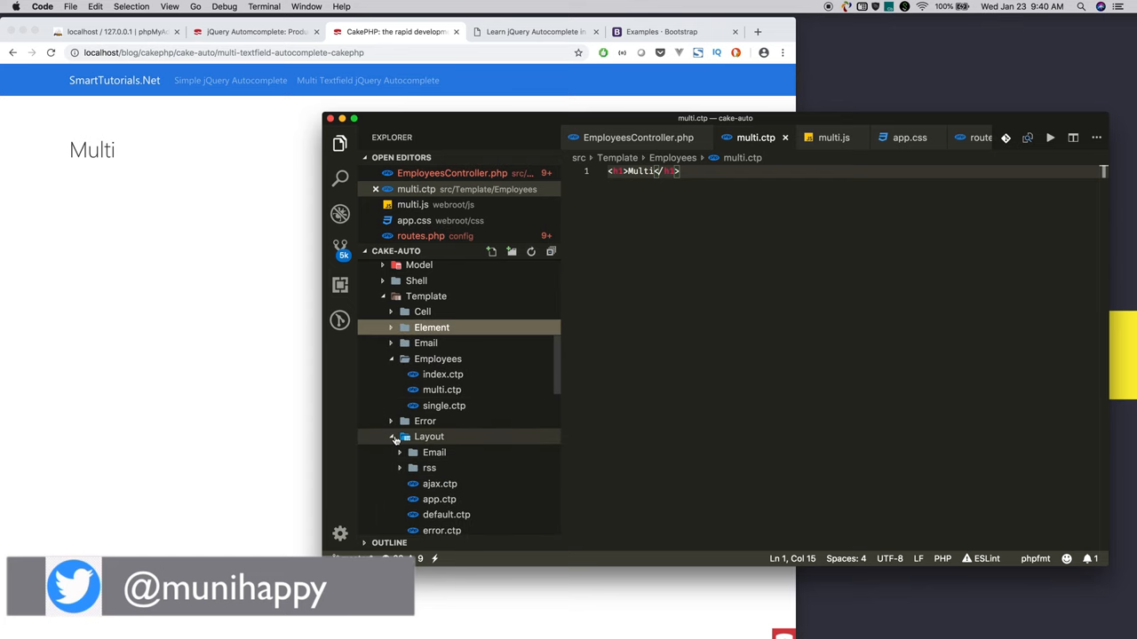
click(393, 437)
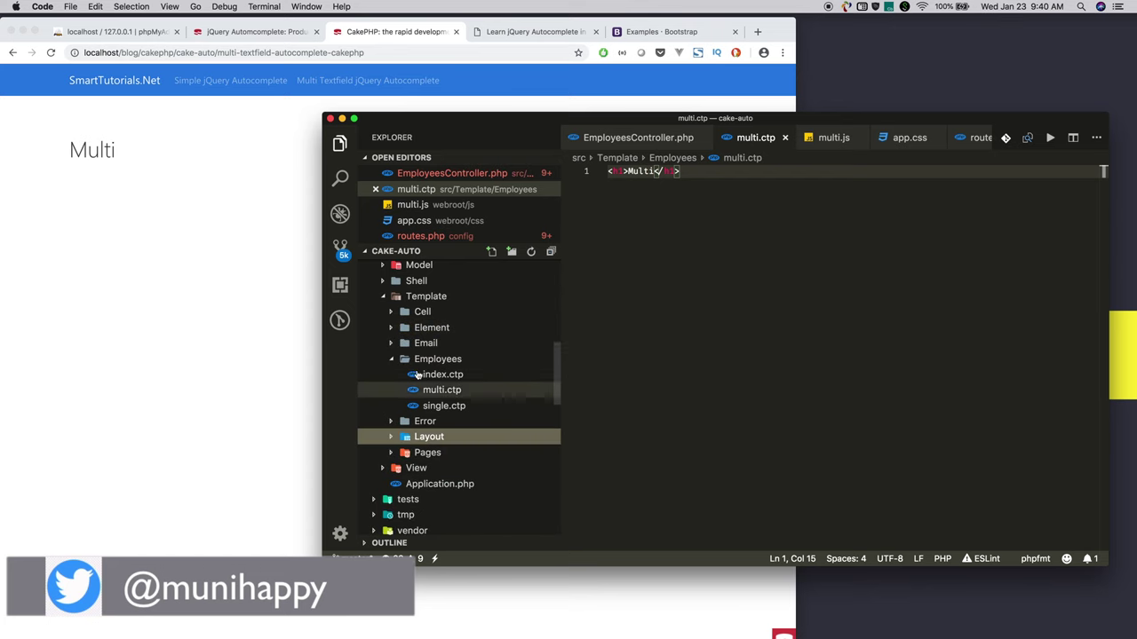
Step: Inspect the empty multi.js and webroot/images minus.svg, then show the SmartTutorials jQuery tutorial
click(826, 146)
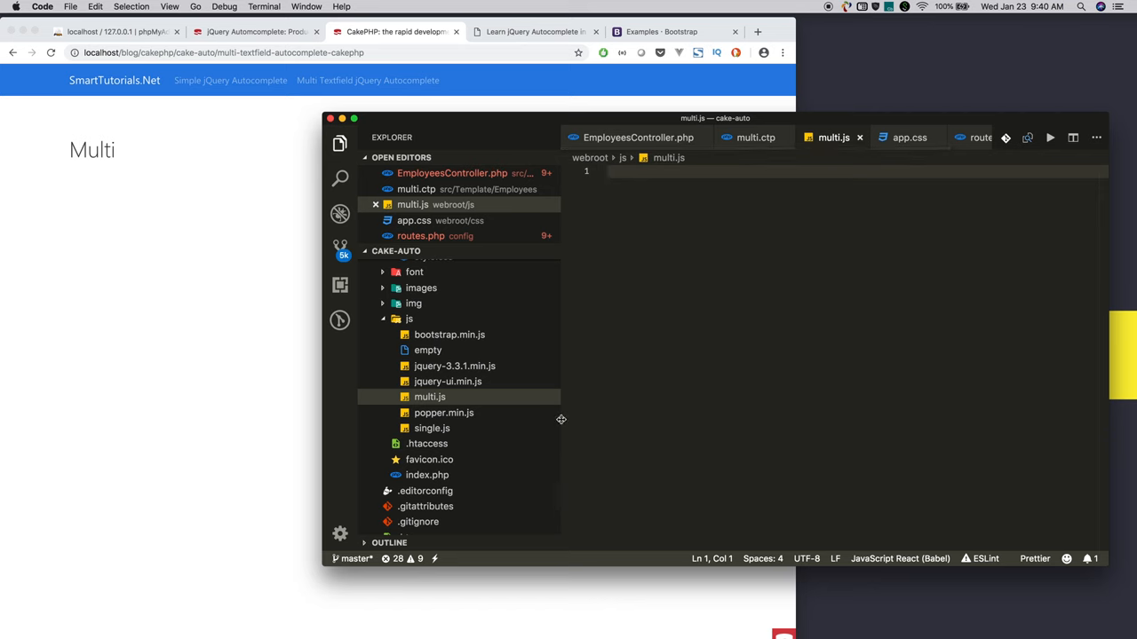
scroll(421, 353, up, 3)
scroll(421, 354, up, 3)
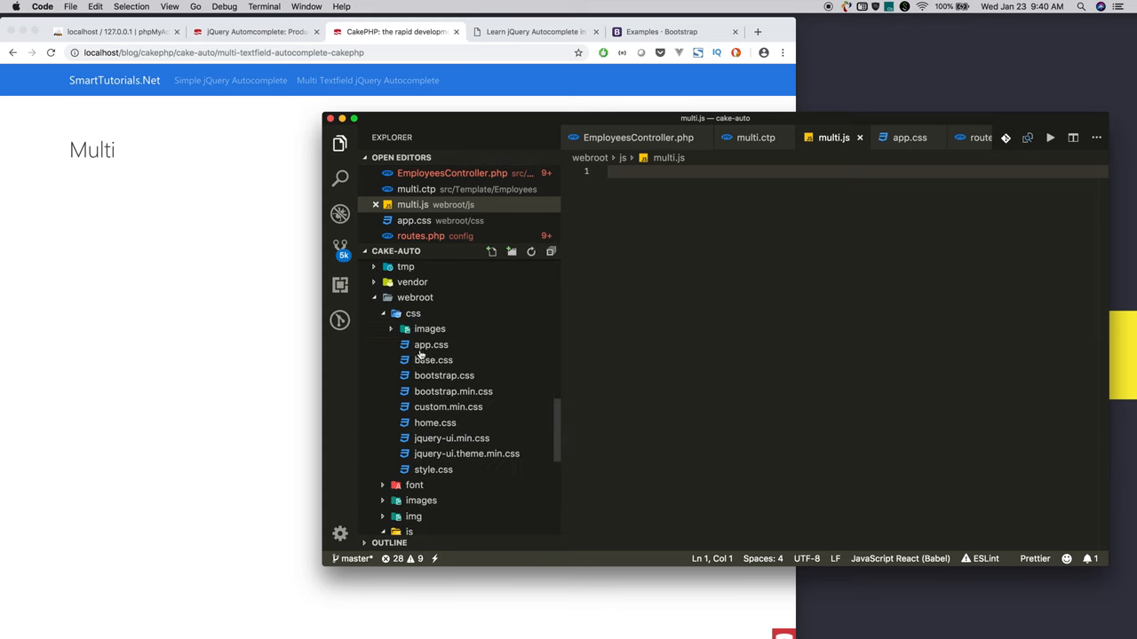
click(411, 313)
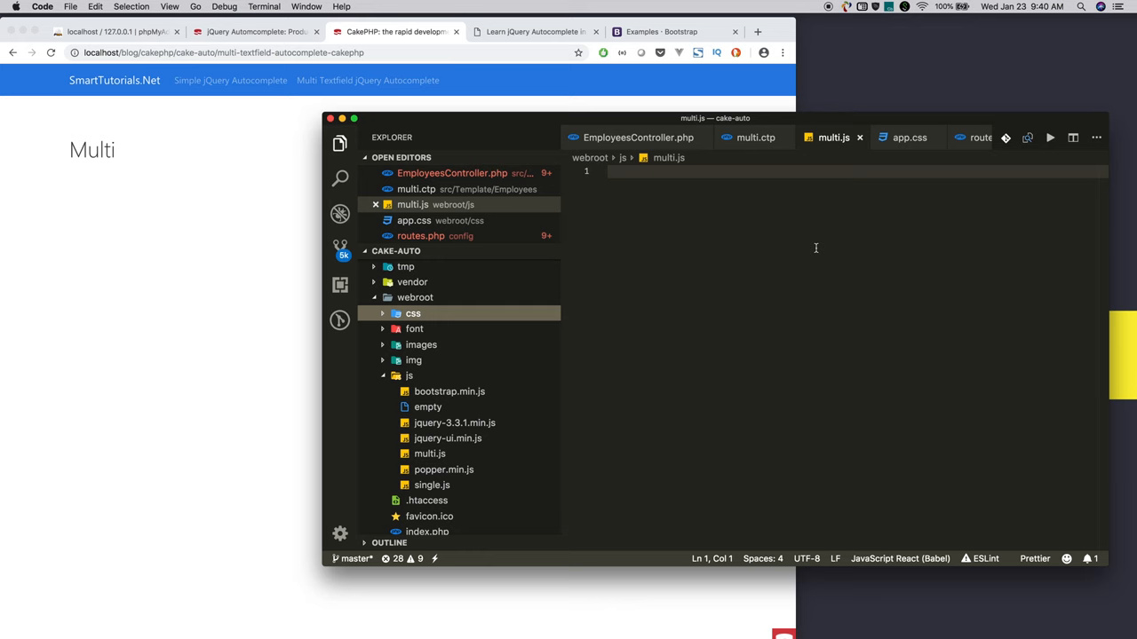
mouse_move(421, 345)
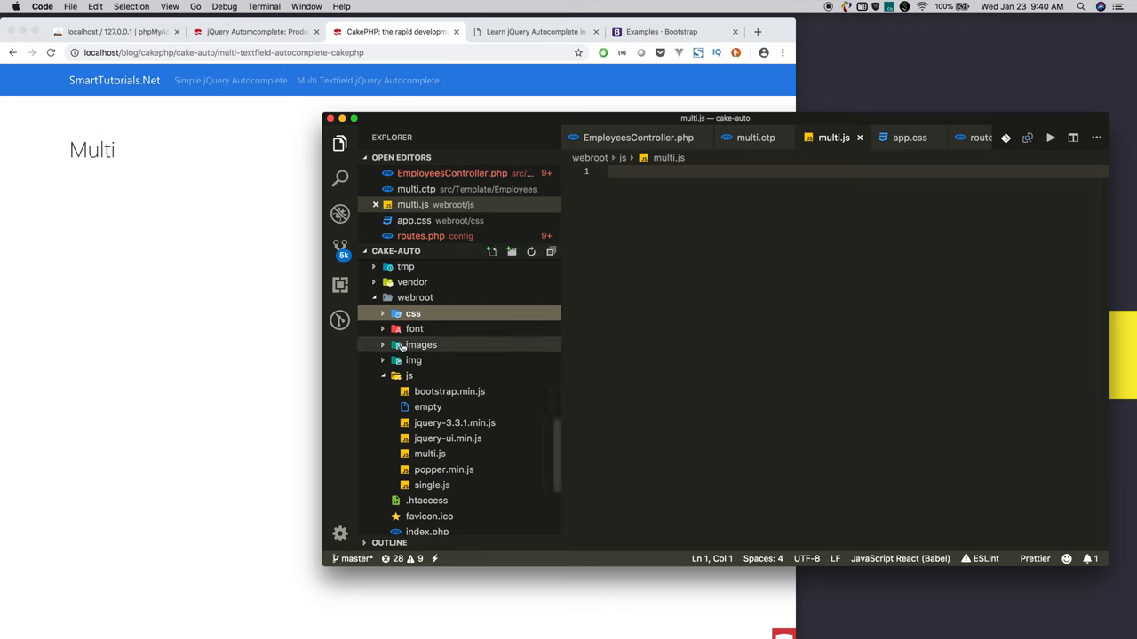
click(380, 349)
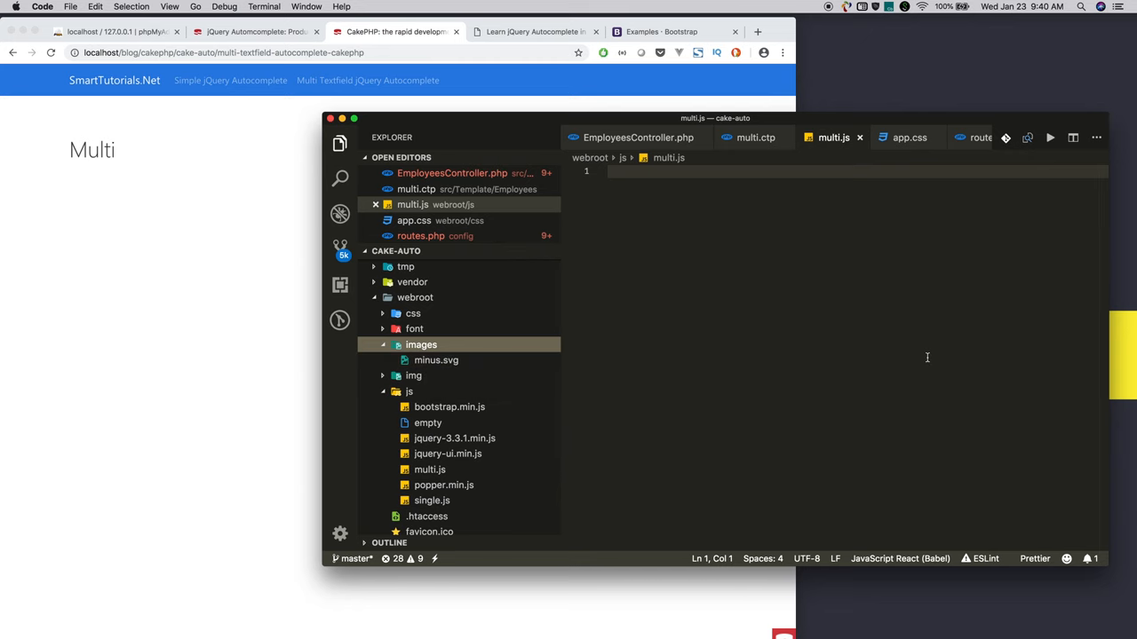
click(530, 31)
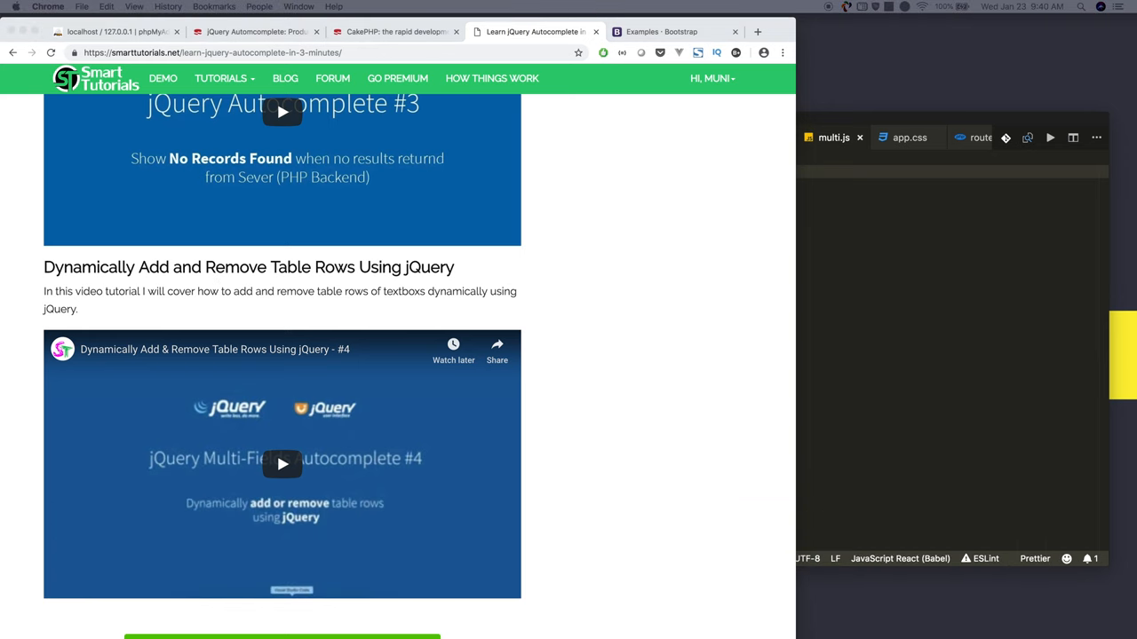
Step: Replace multi.ctp's content with the country table markup and reload the local CakePHP page
click(946, 264)
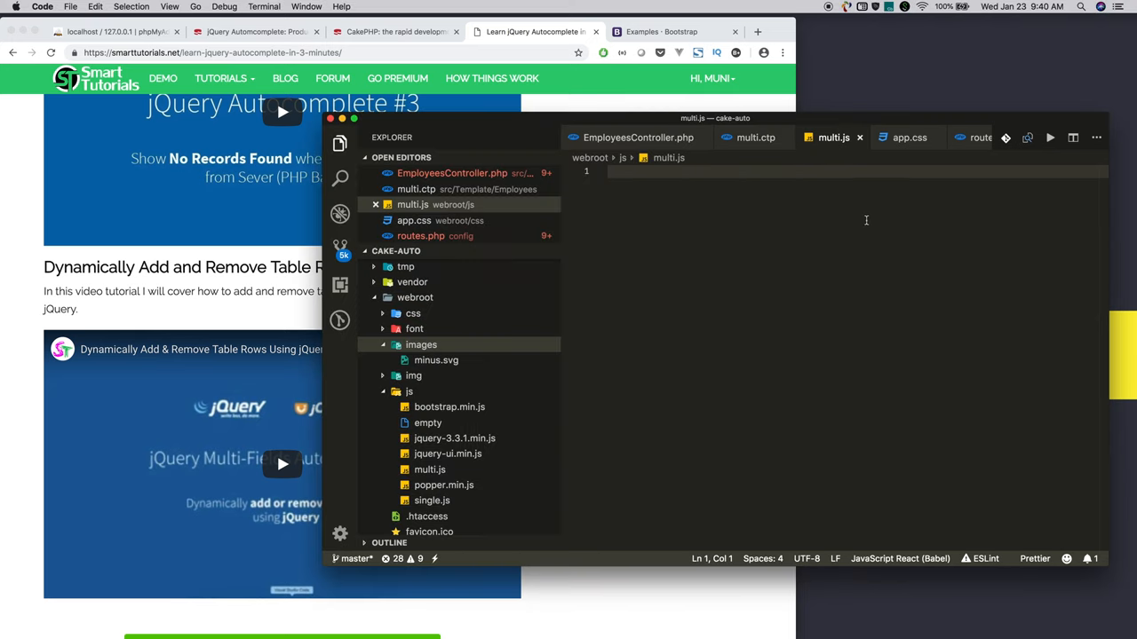
click(416, 189)
key(shift+Home)
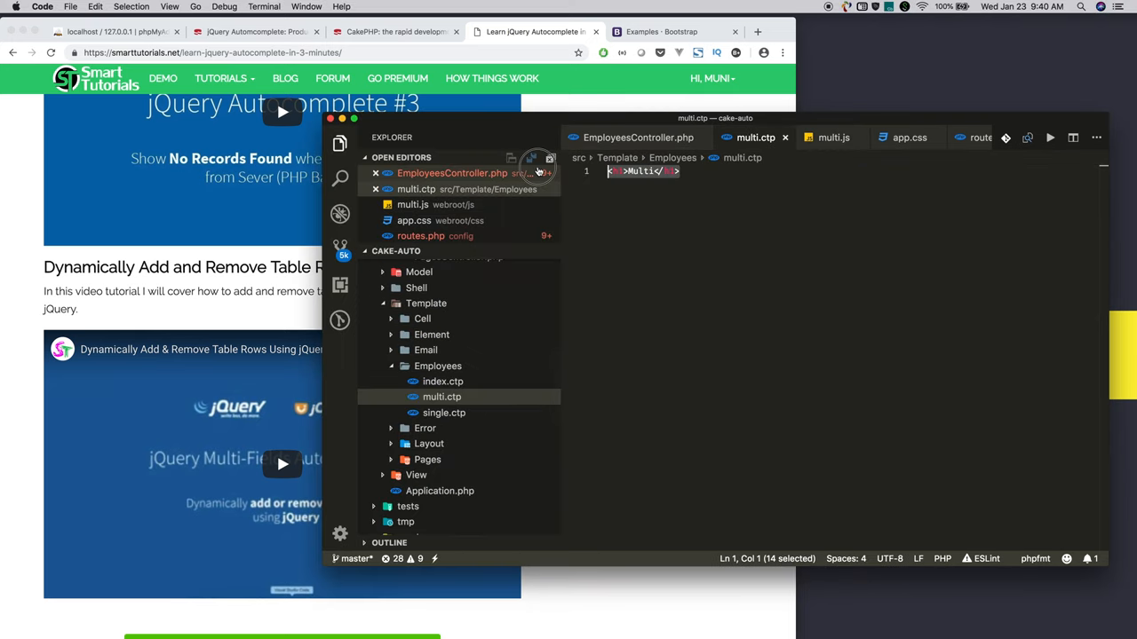
key(super+v)
scroll(837, 279, up, 5)
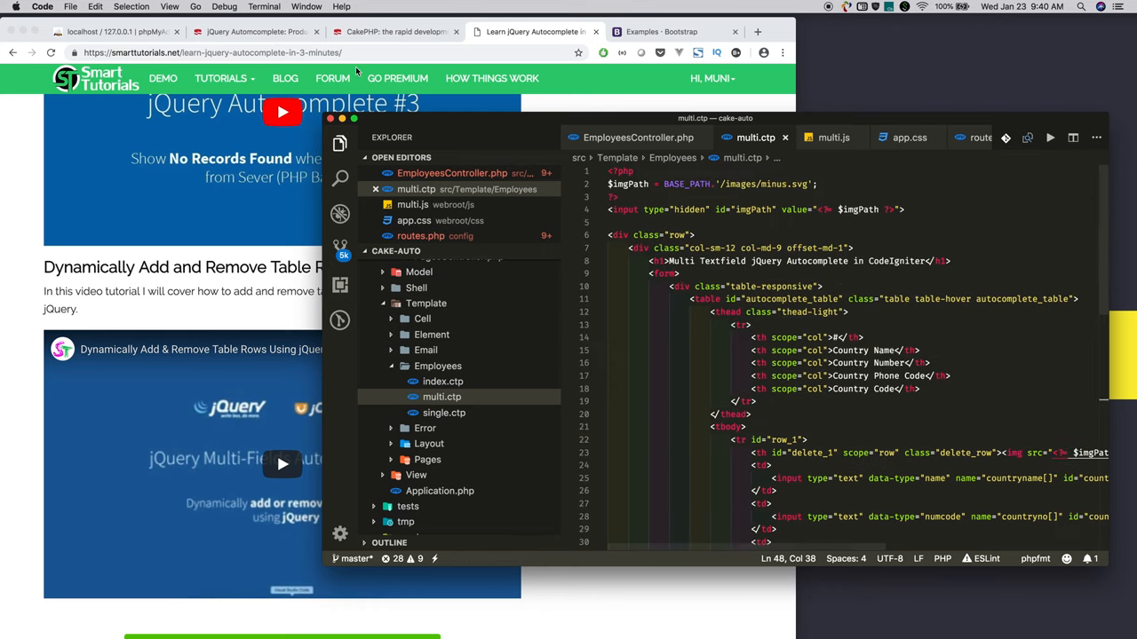
click(385, 34)
click(424, 79)
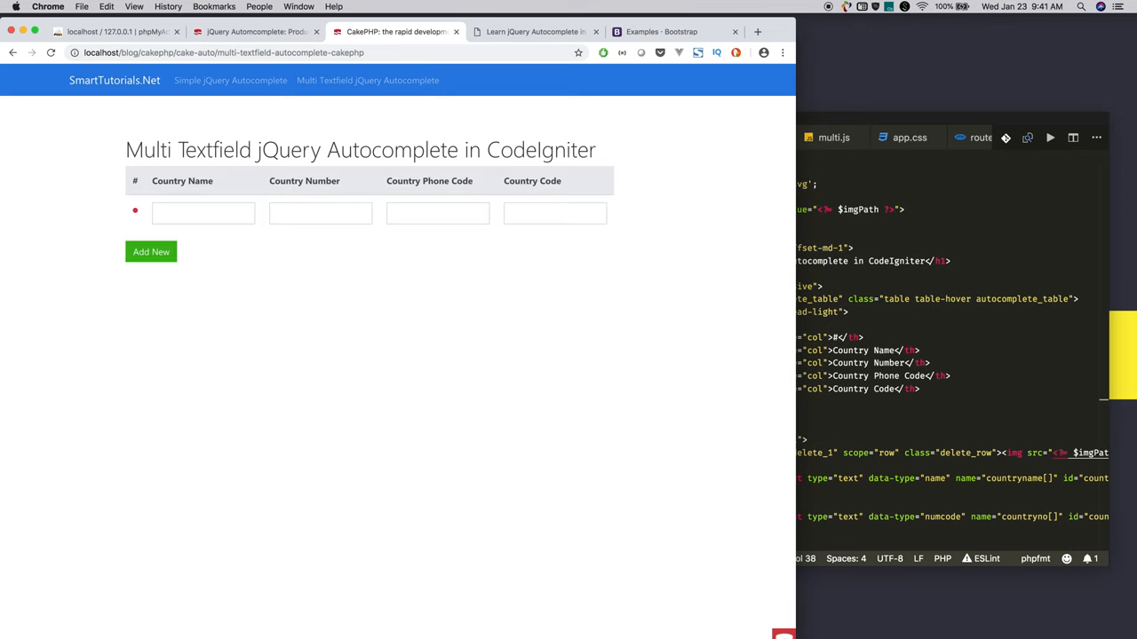
Step: Add the .delete_row styles to app.css and reload to see the red delete icon
click(909, 138)
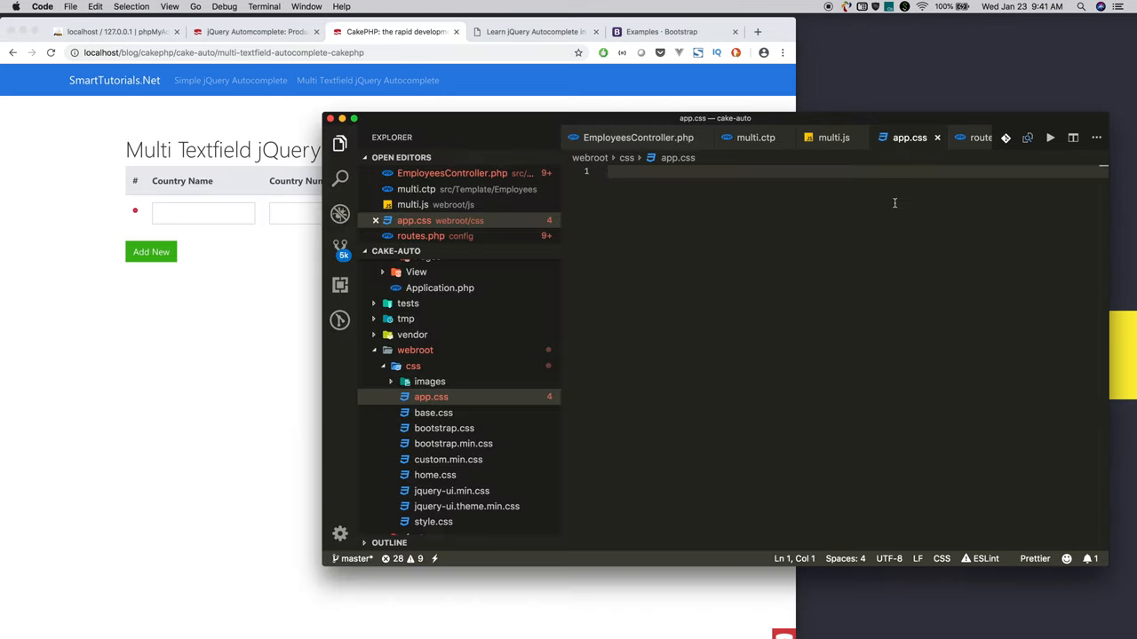
click(271, 297)
key(super+r)
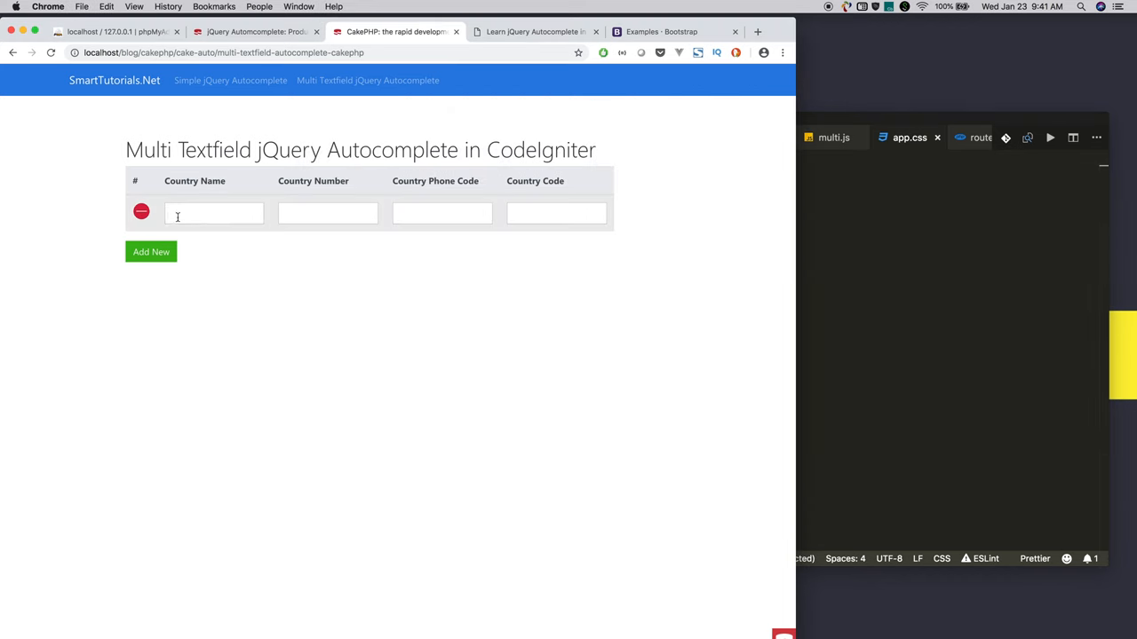
Step: Enlarge the editor, hide the file tree and fill multi.js with the MultiCtrl row-handling script
click(970, 215)
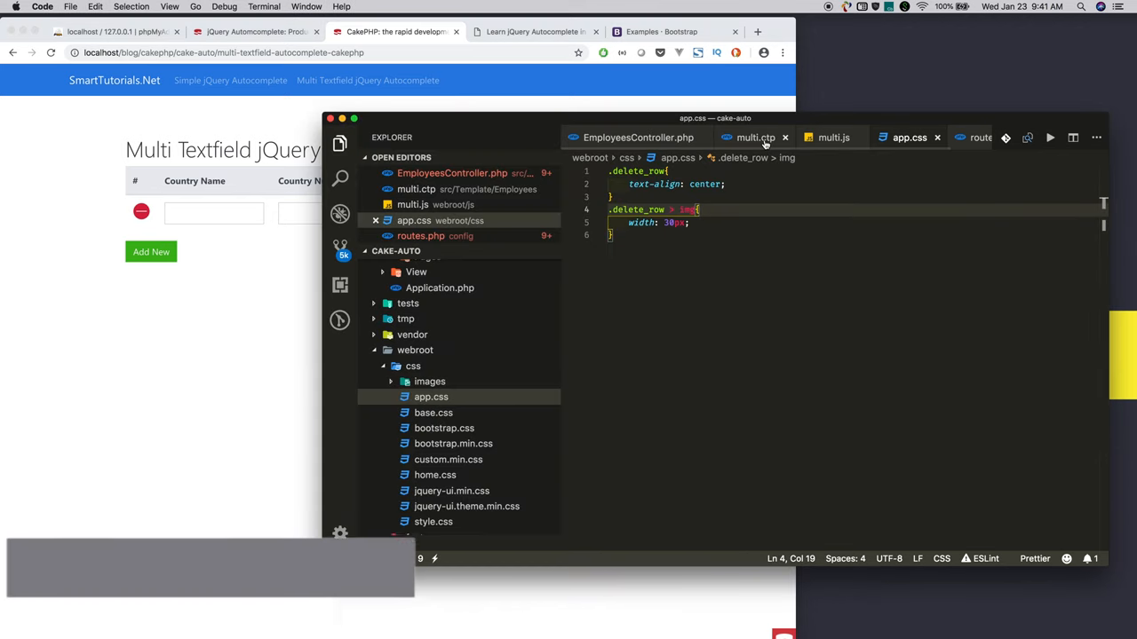
key(super+equal)
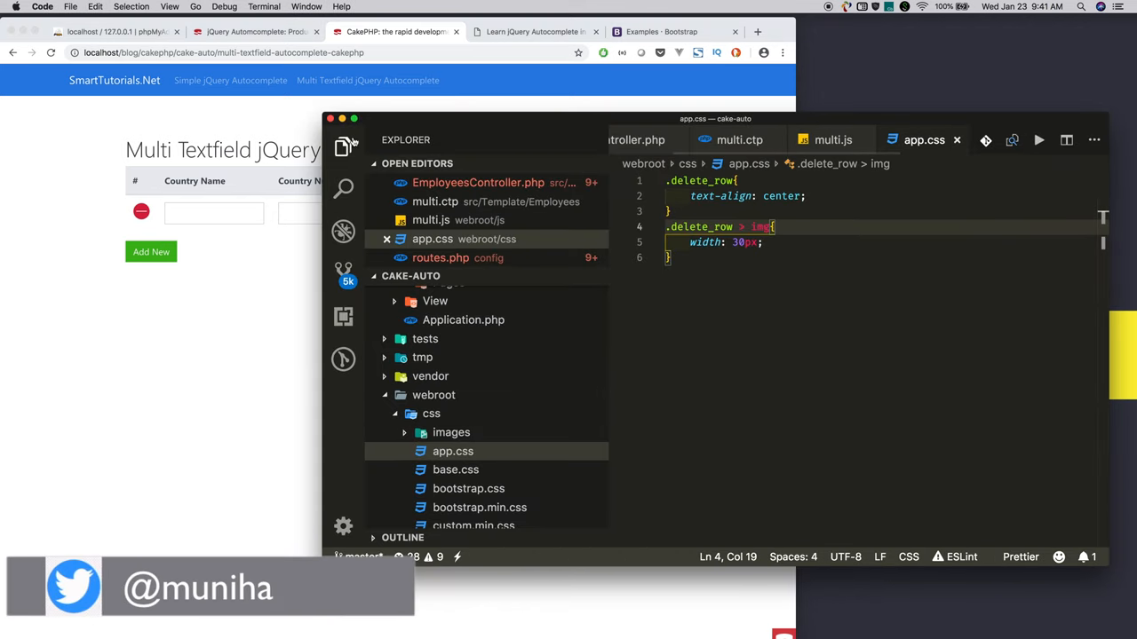
click(347, 146)
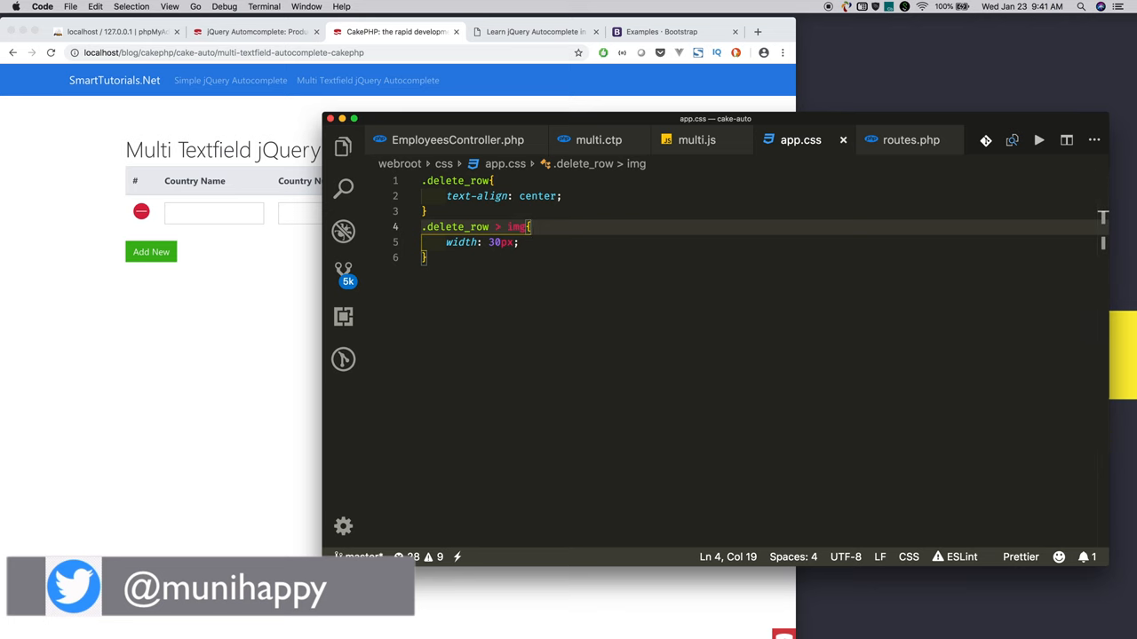
click(697, 140)
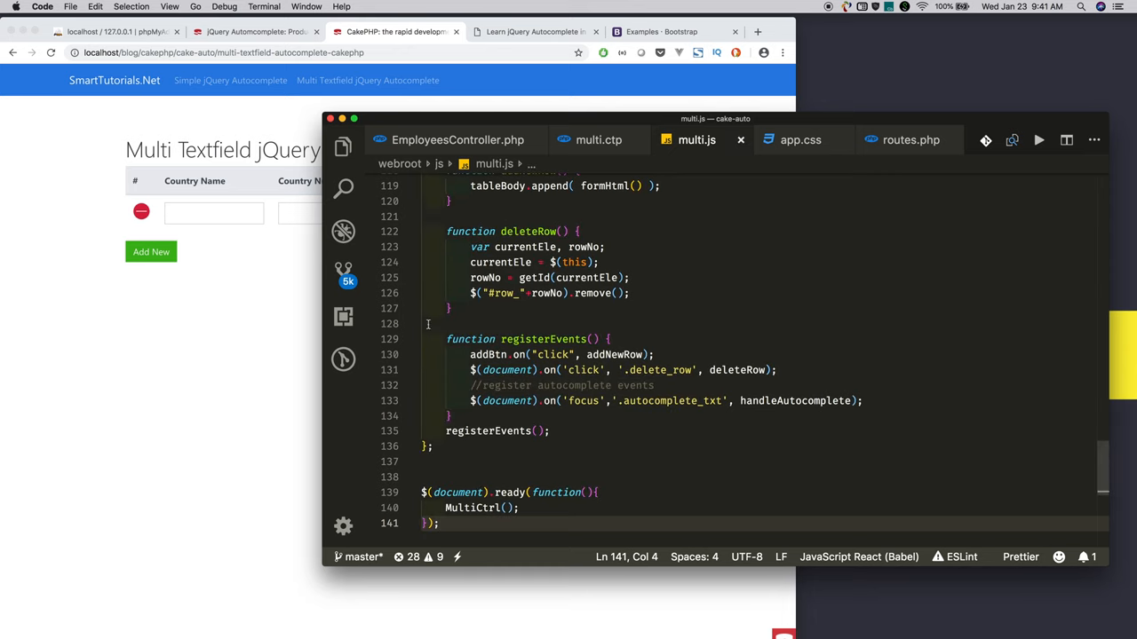
scroll(511, 321, up, 2)
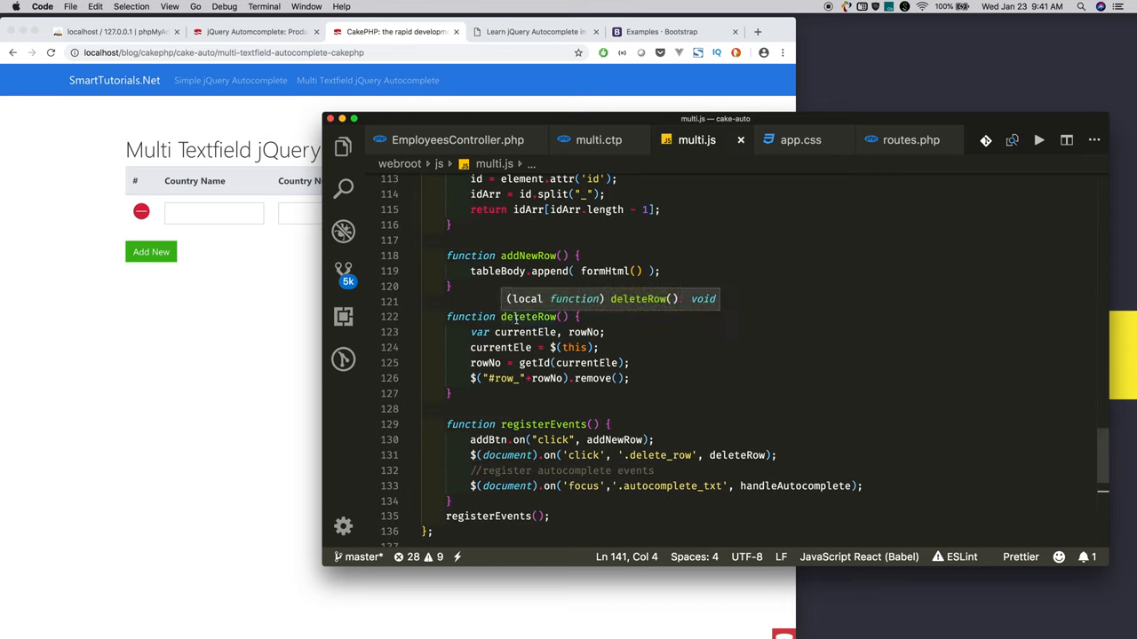
Step: Add country rows with Add New and delete them back down to a single empty row
click(94, 335)
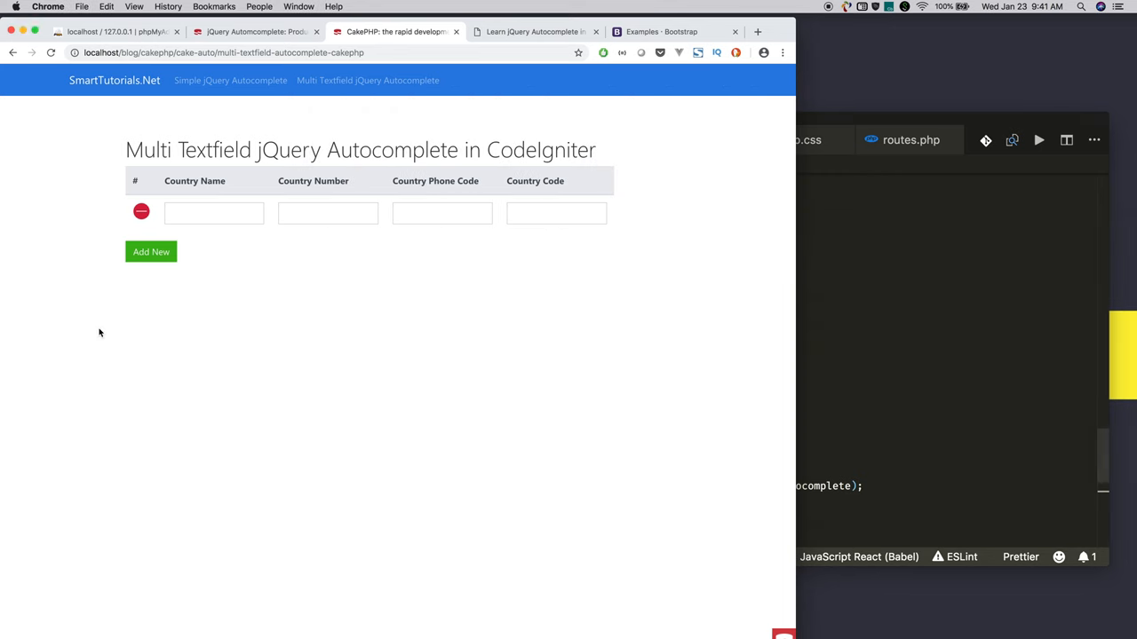
click(145, 255)
click(201, 305)
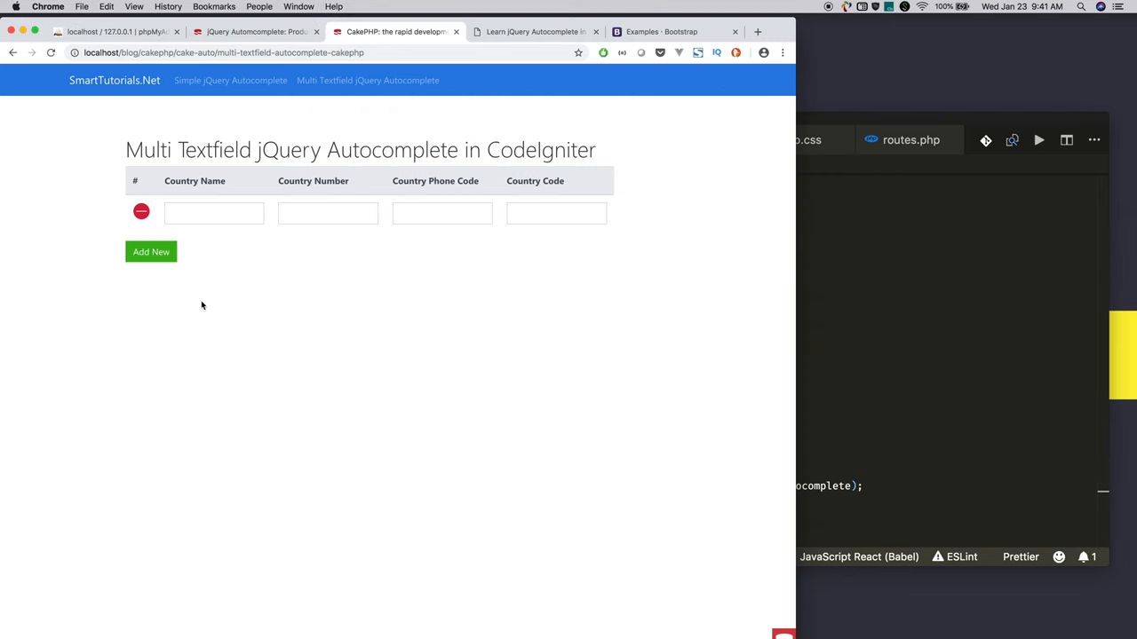
click(151, 252)
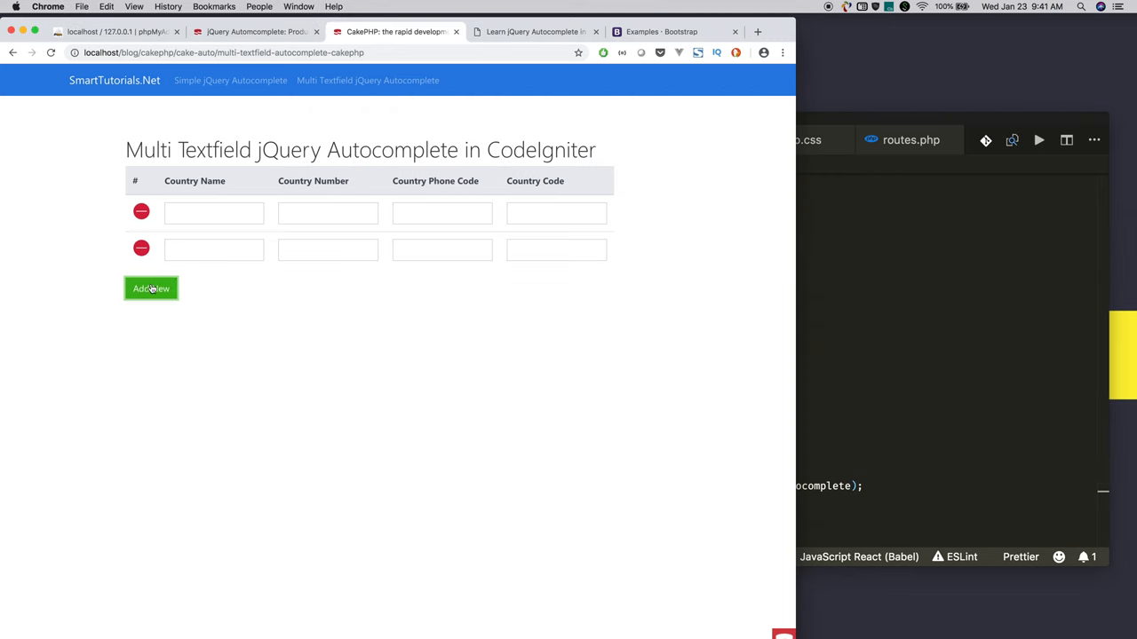
click(151, 288)
click(142, 211)
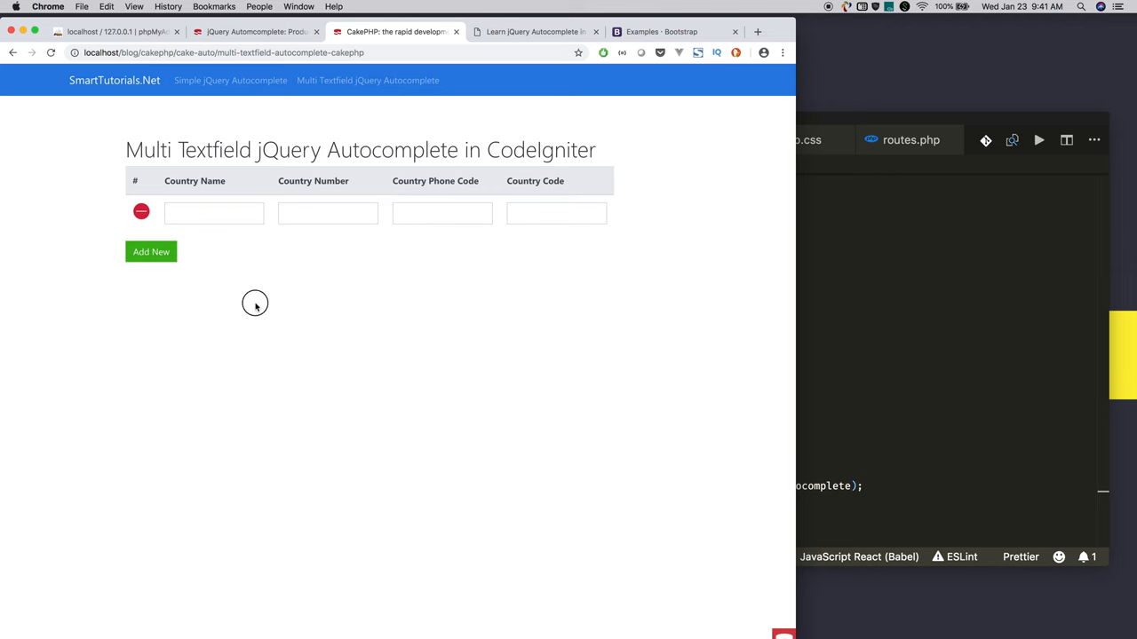
click(817, 225)
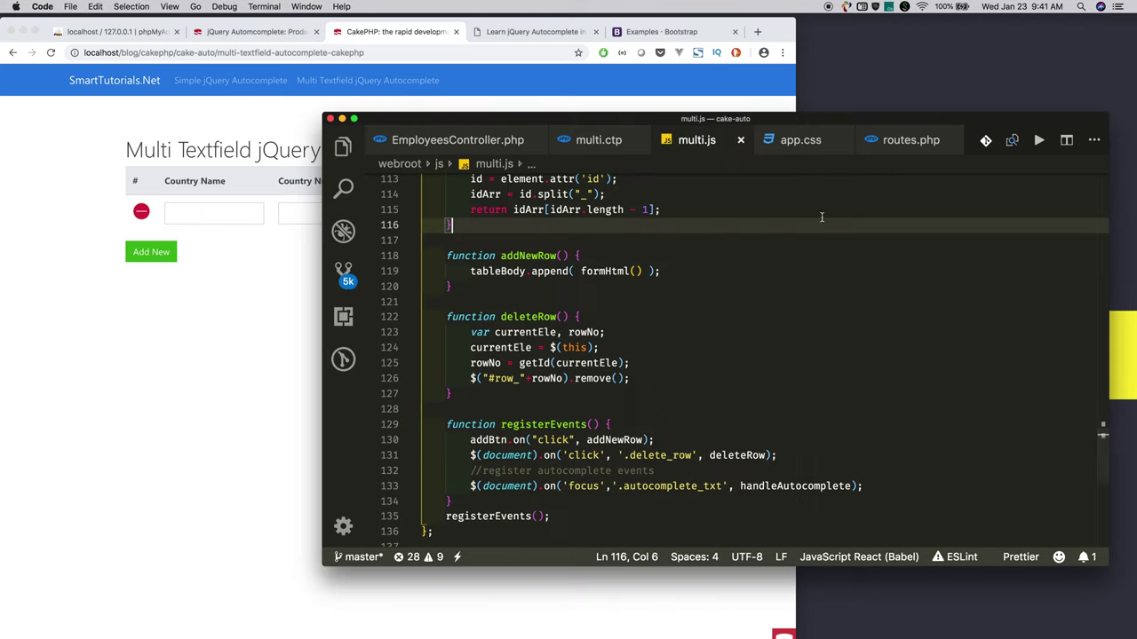
click(598, 140)
scroll(797, 433, down, 3)
scroll(888, 408, down, 3)
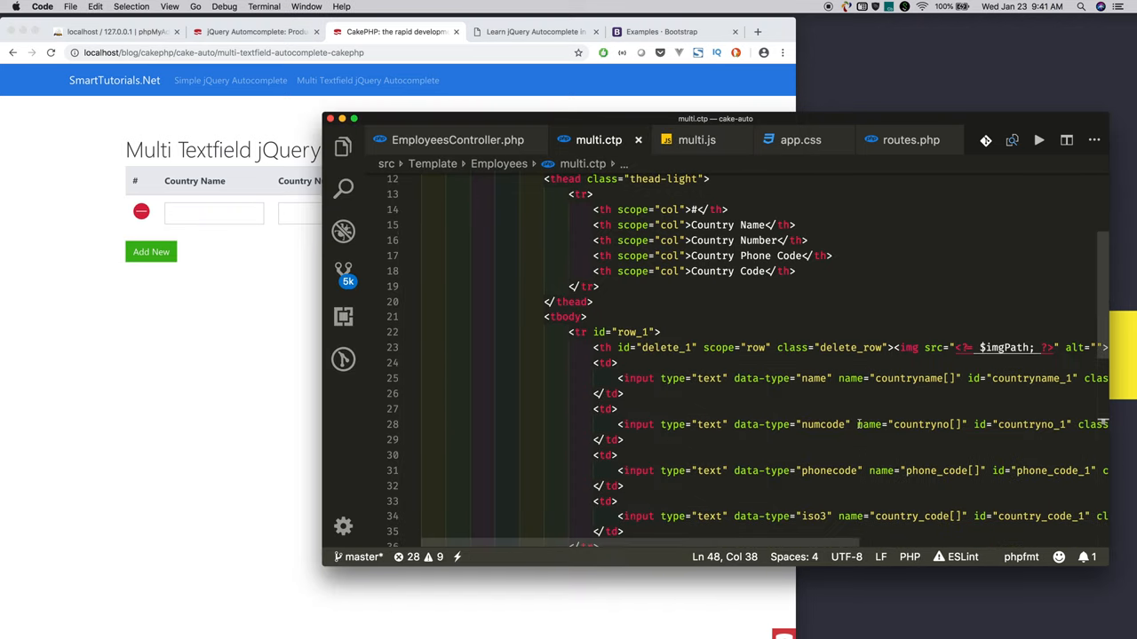
scroll(788, 542, right, 3)
scroll(826, 461, right, 3)
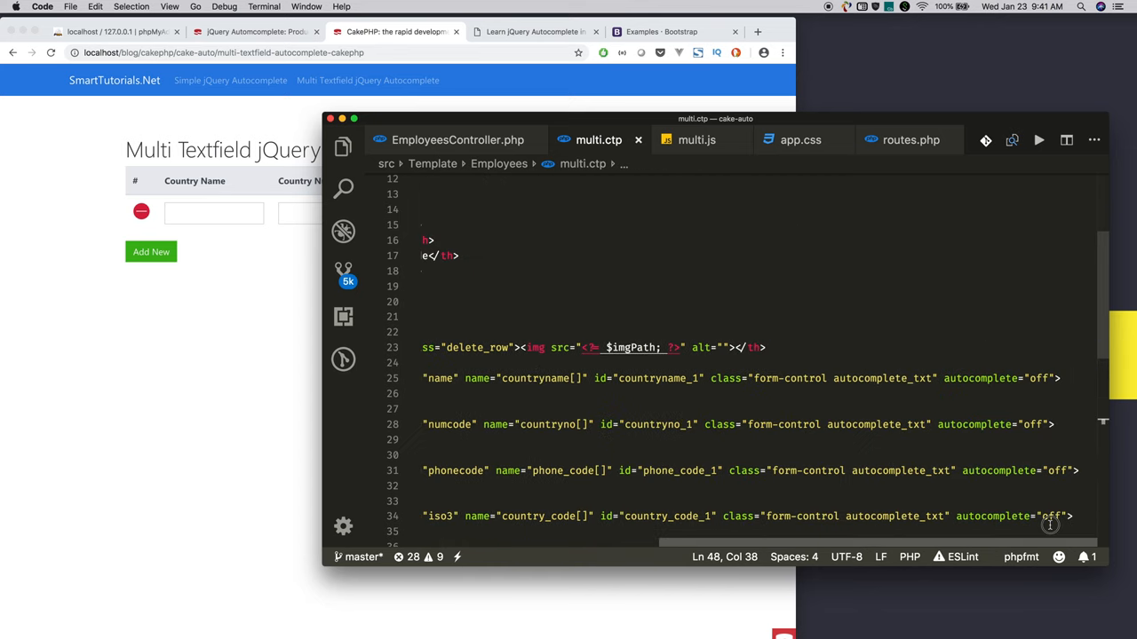
double_click(869, 378)
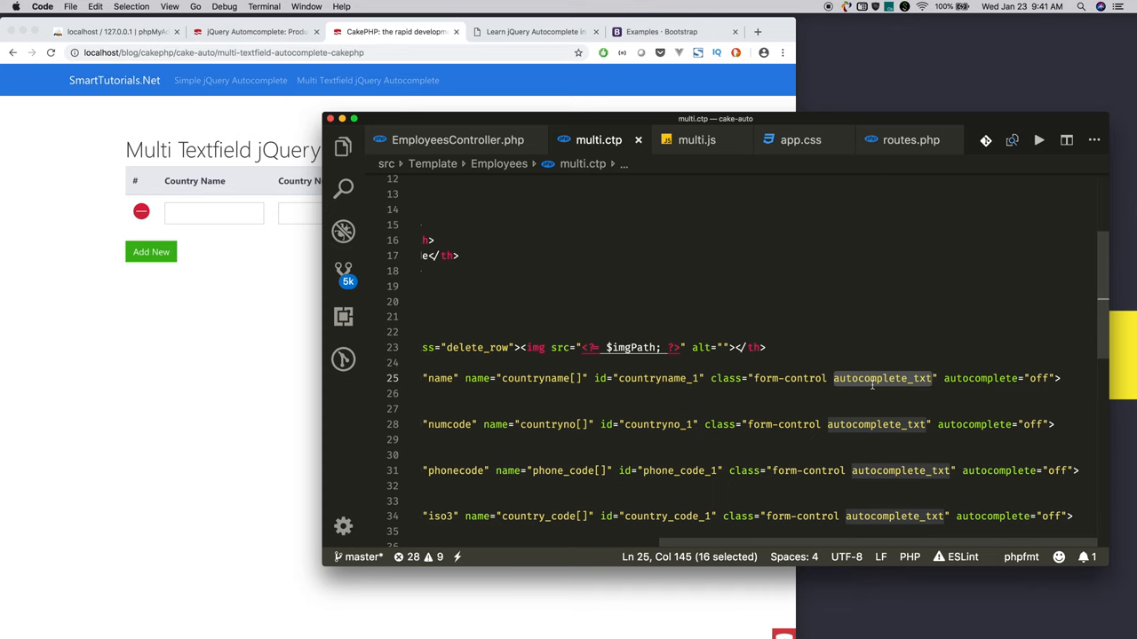
click(696, 144)
scroll(782, 380, down, 3)
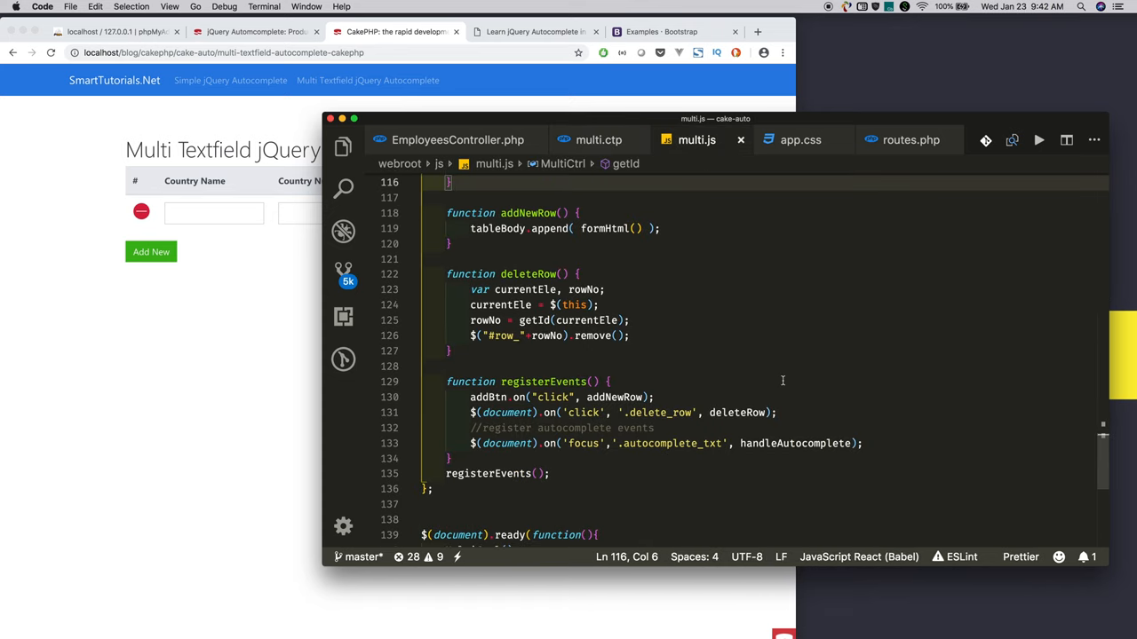
scroll(783, 380, down, 3)
scroll(773, 373, down, 3)
double_click(587, 358)
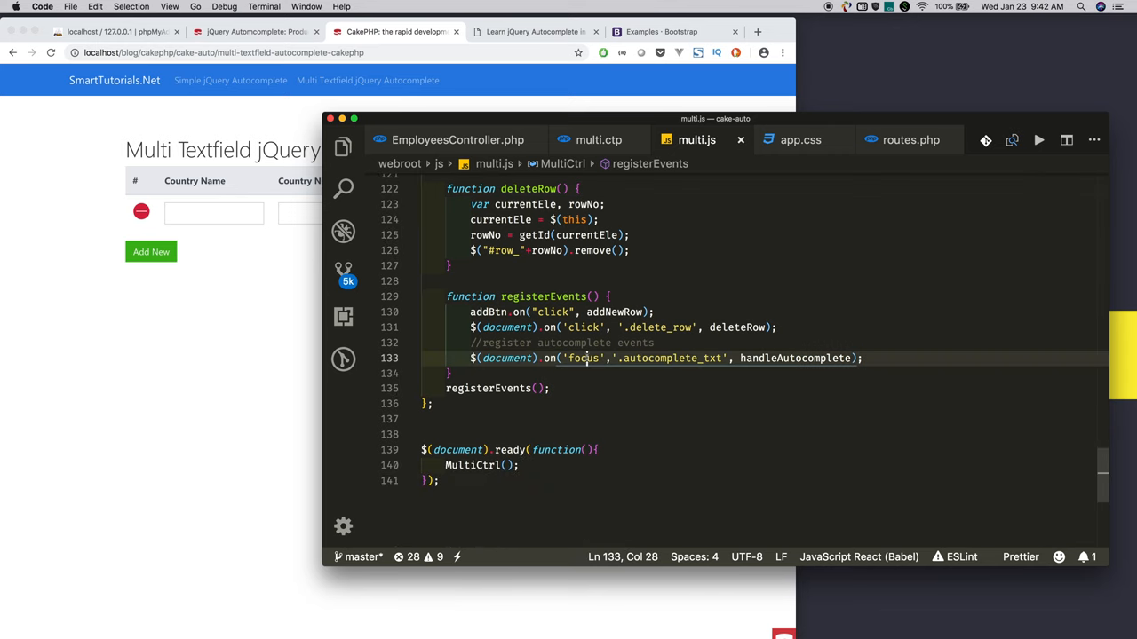
click(184, 211)
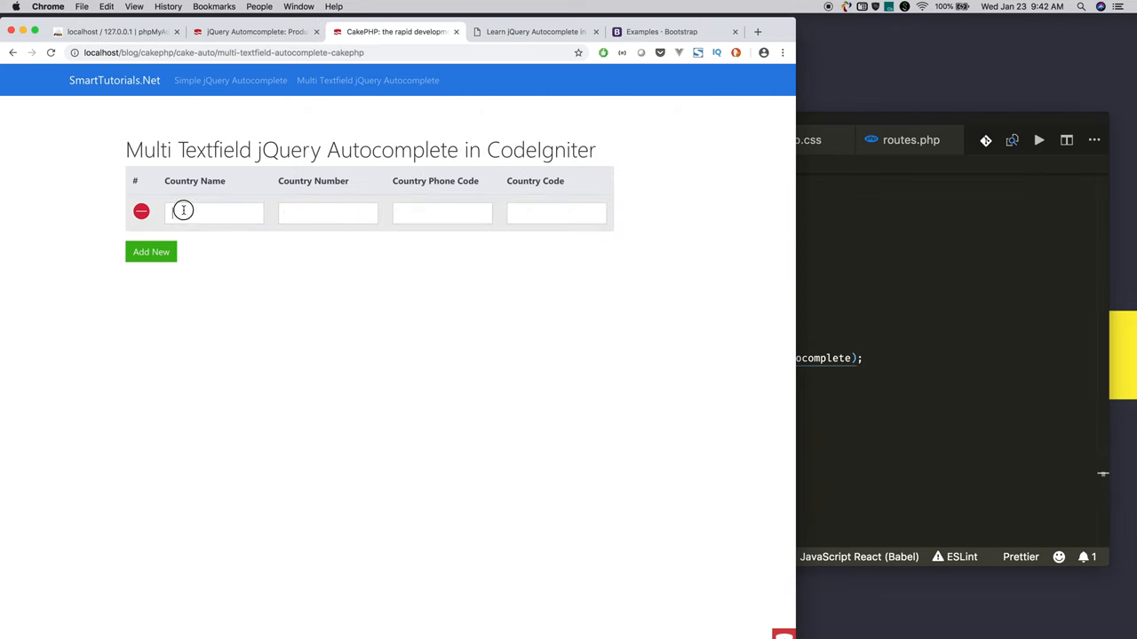
click(868, 303)
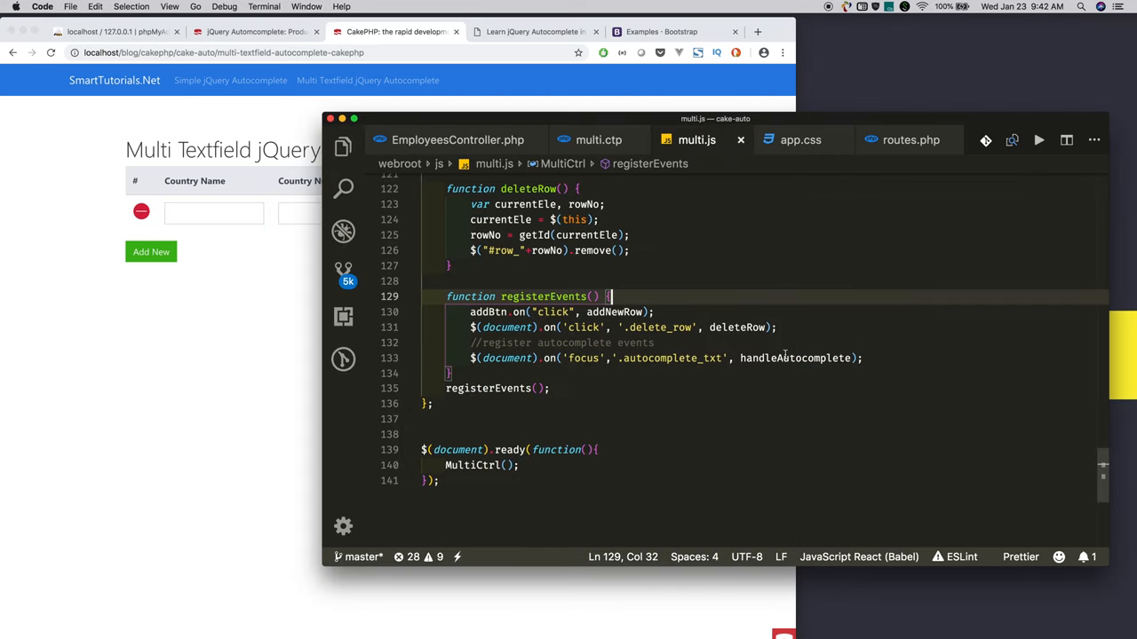
click(782, 358)
double_click(783, 358)
scroll(777, 347, up, 8)
scroll(776, 338, up, 7)
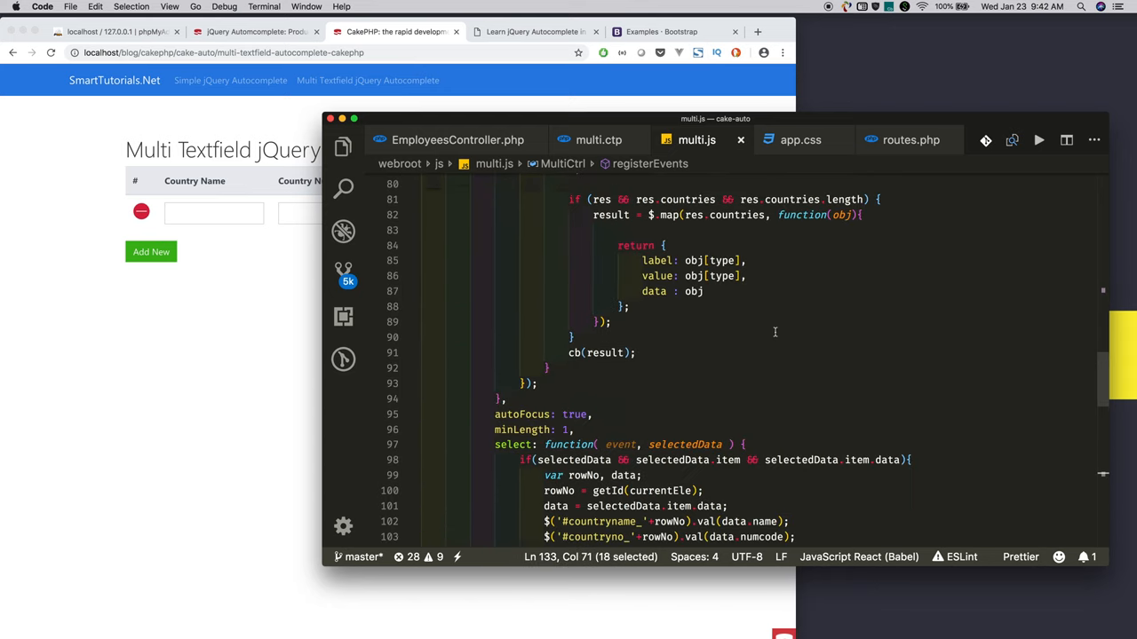
scroll(774, 332, up, 10)
scroll(774, 332, up, 3)
scroll(750, 343, down, 4)
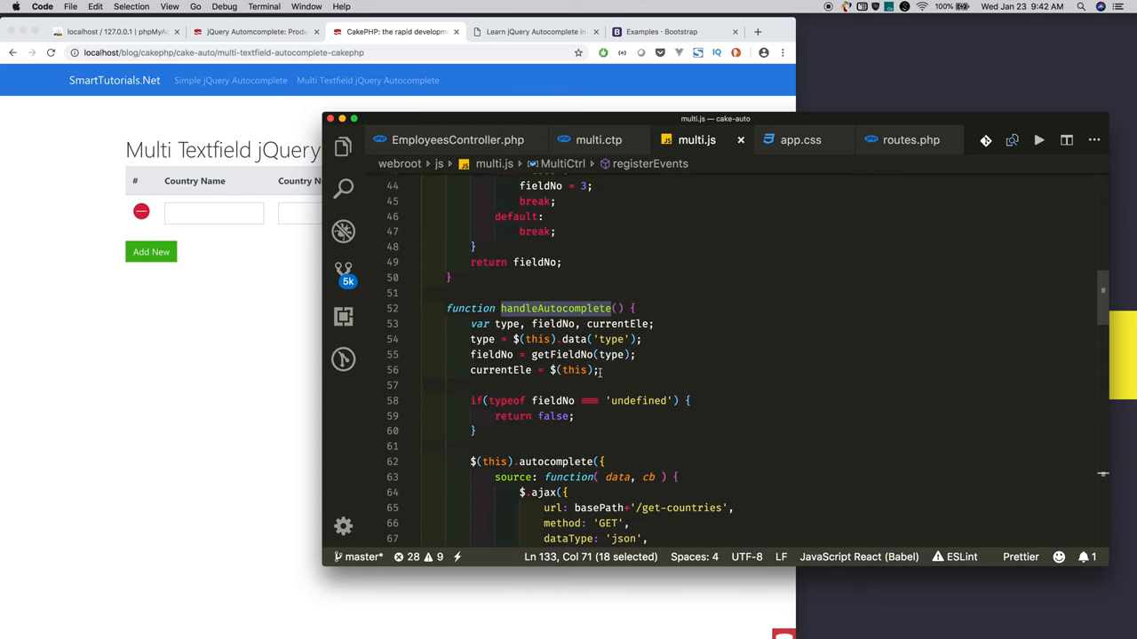
scroll(599, 372, down, 3)
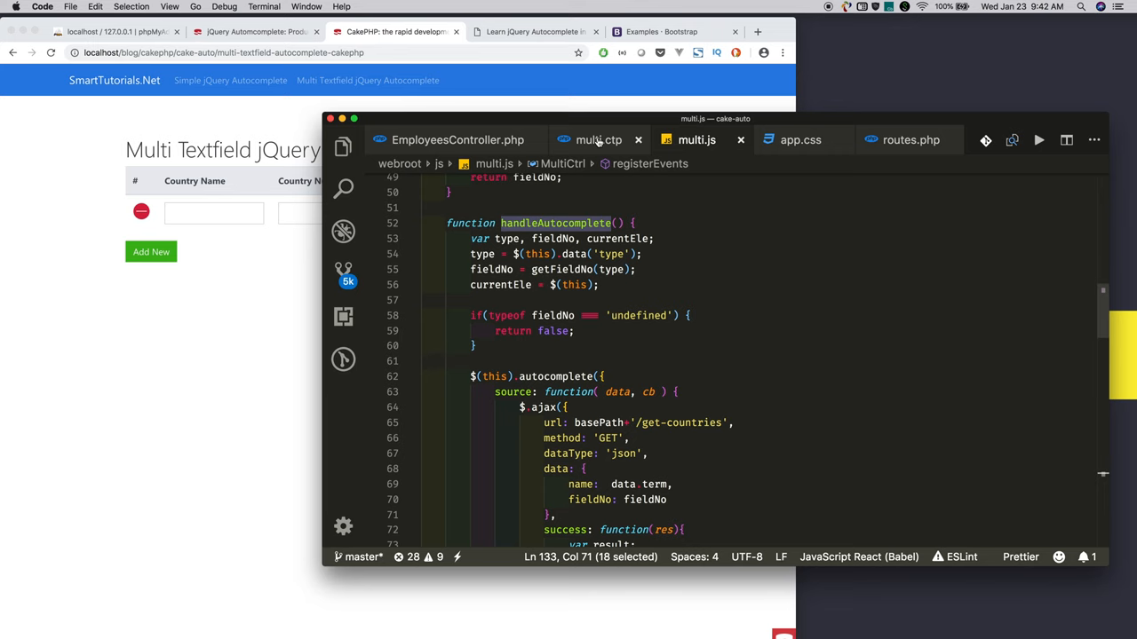
click(598, 140)
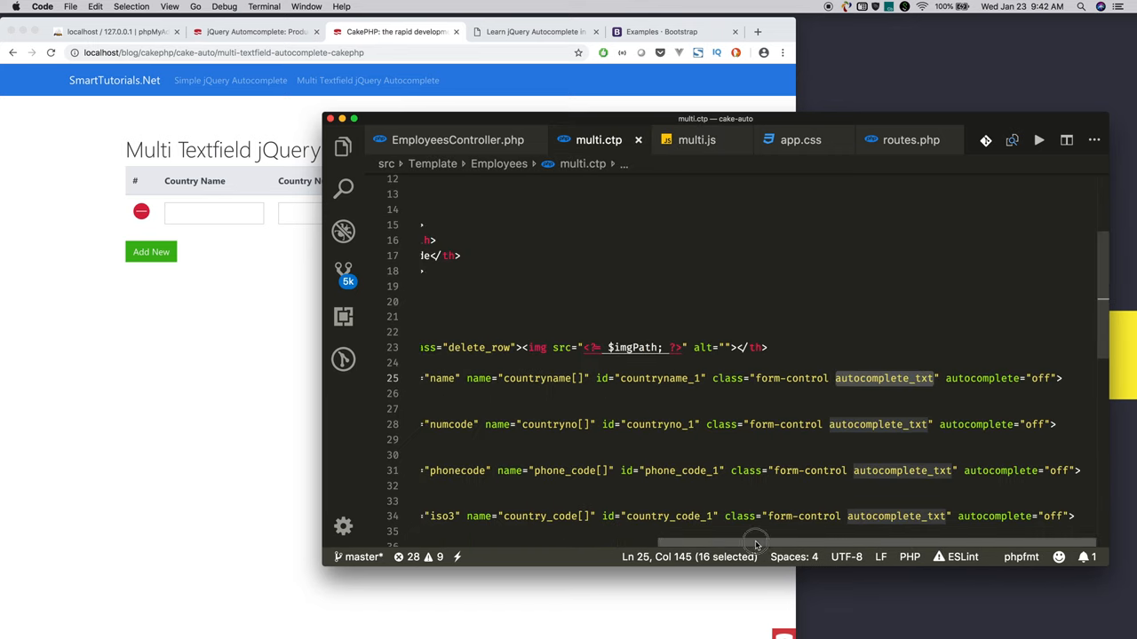
scroll(757, 536, left, 5)
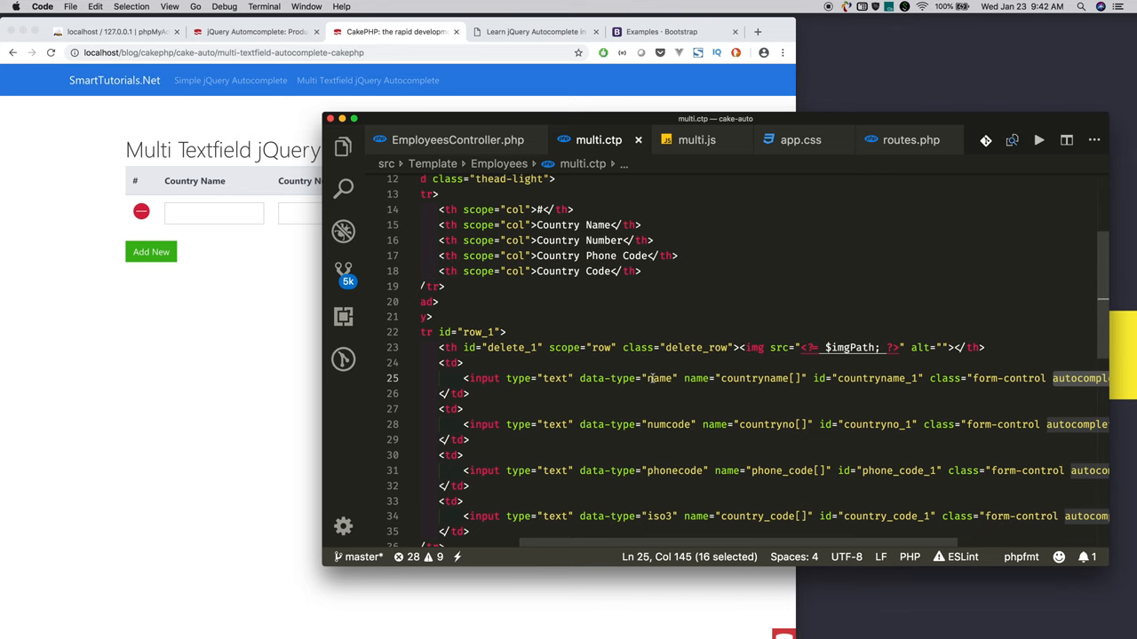
scroll(669, 378, down, 3)
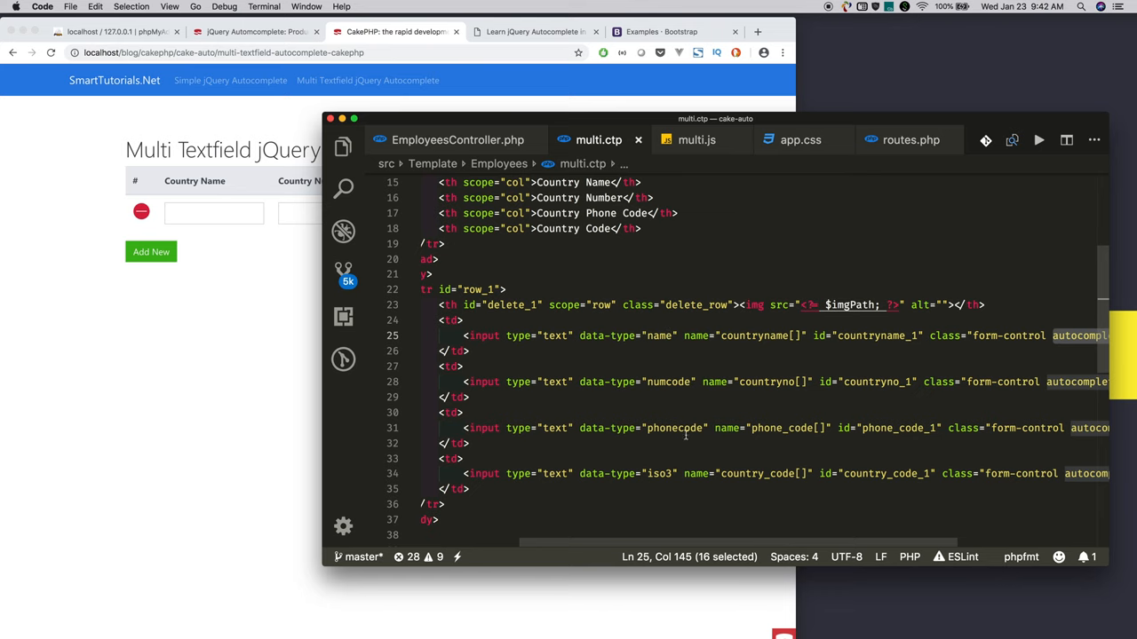
click(698, 141)
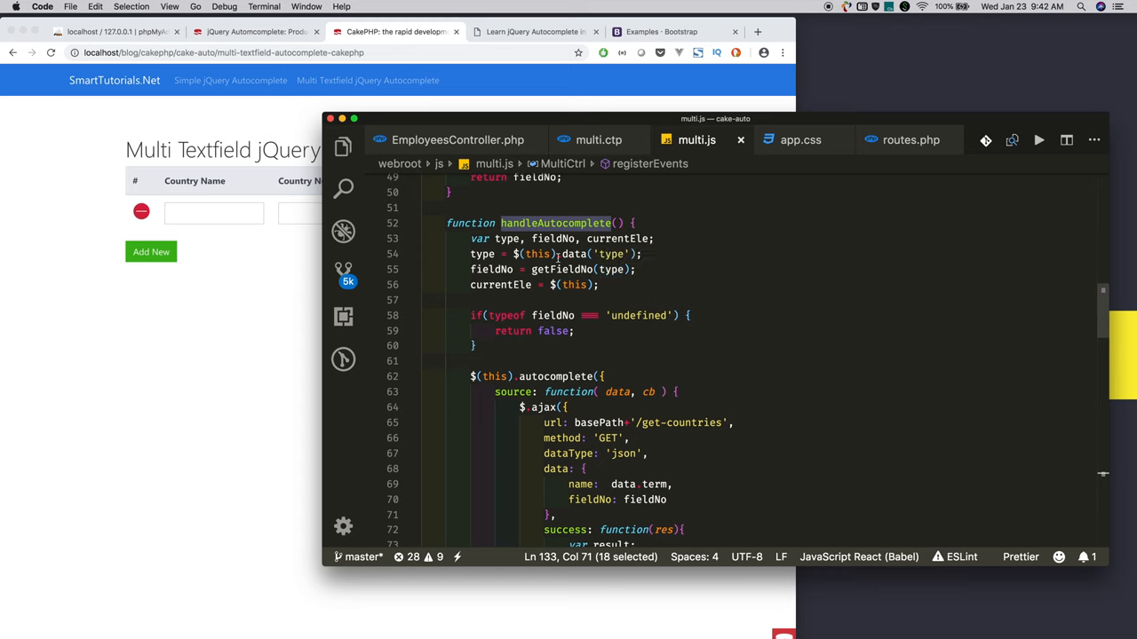
mouse_move(537, 255)
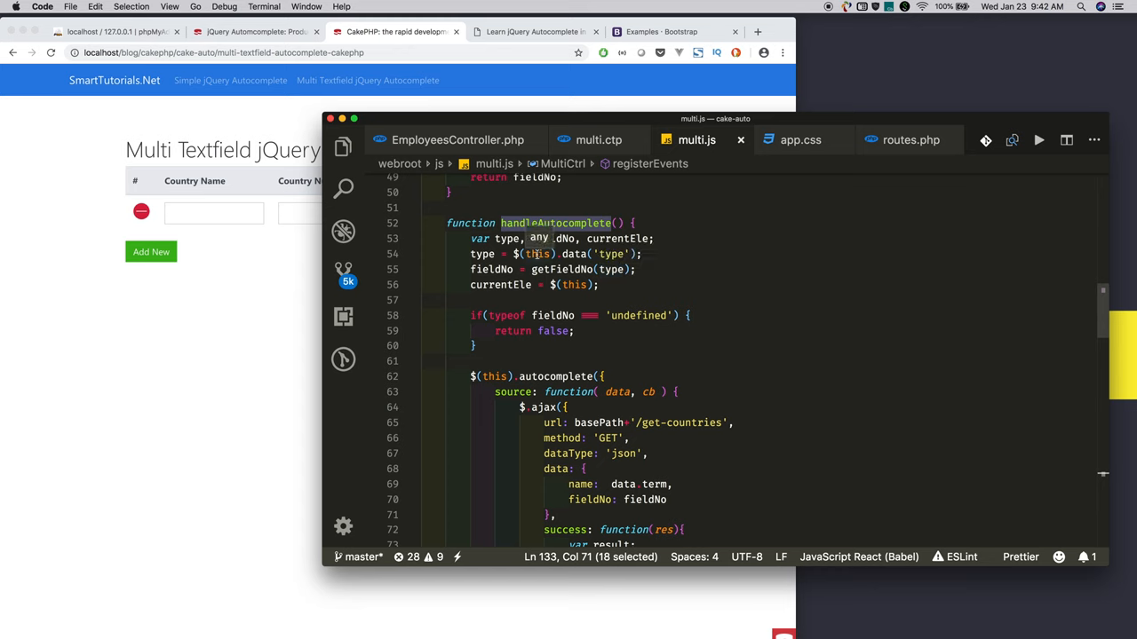
scroll(537, 255, down, 2)
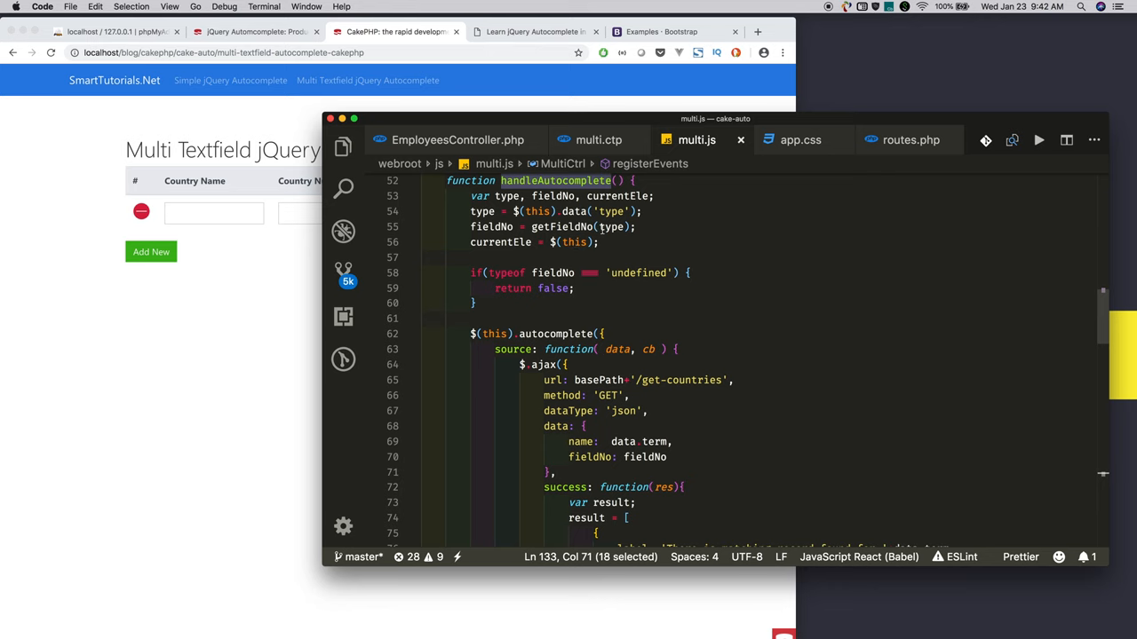
Step: Review getFieldNo's type cases and the ajax call in multi.js, then show EmployeesController.php
double_click(601, 227)
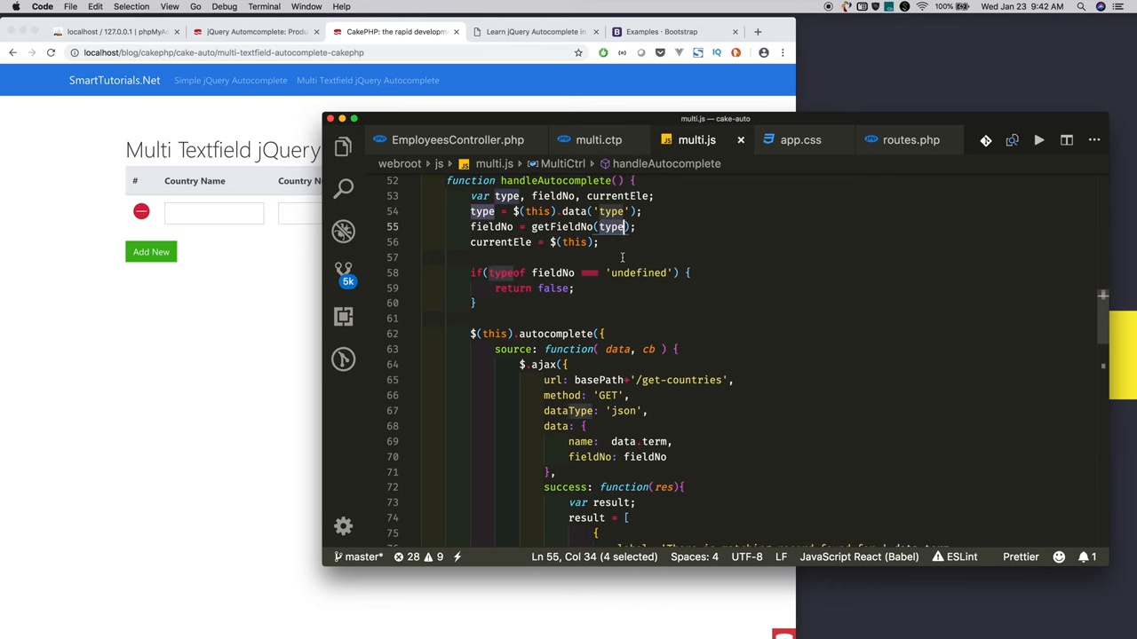
scroll(621, 257, up, 3)
scroll(621, 257, up, 6)
click(537, 245)
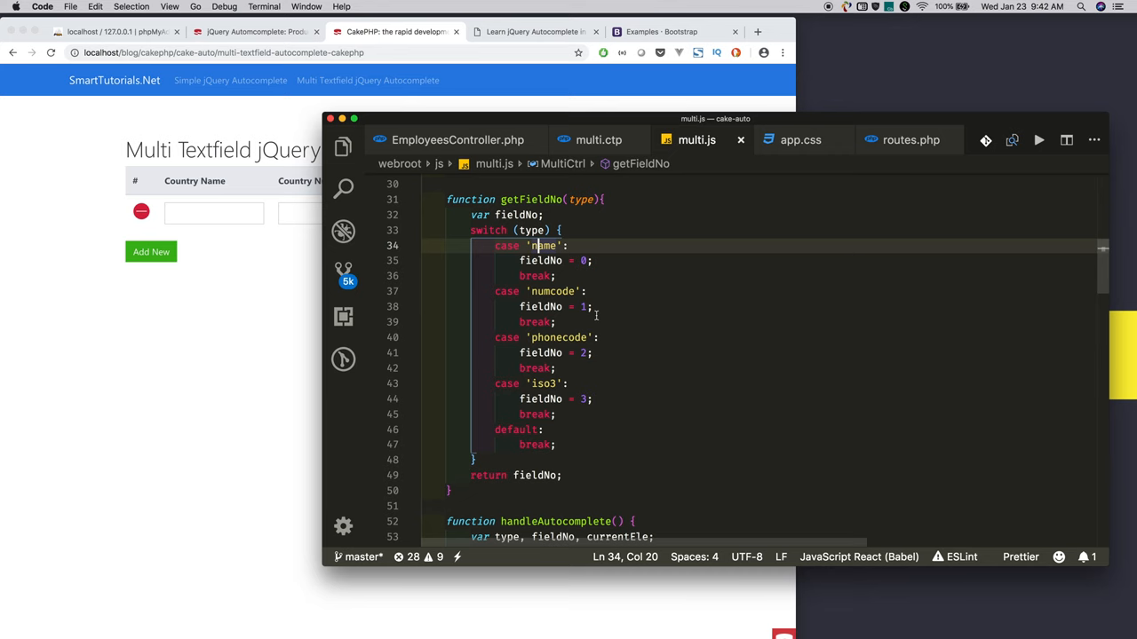
scroll(640, 336, down, 5)
scroll(640, 336, down, 2)
scroll(640, 337, down, 1)
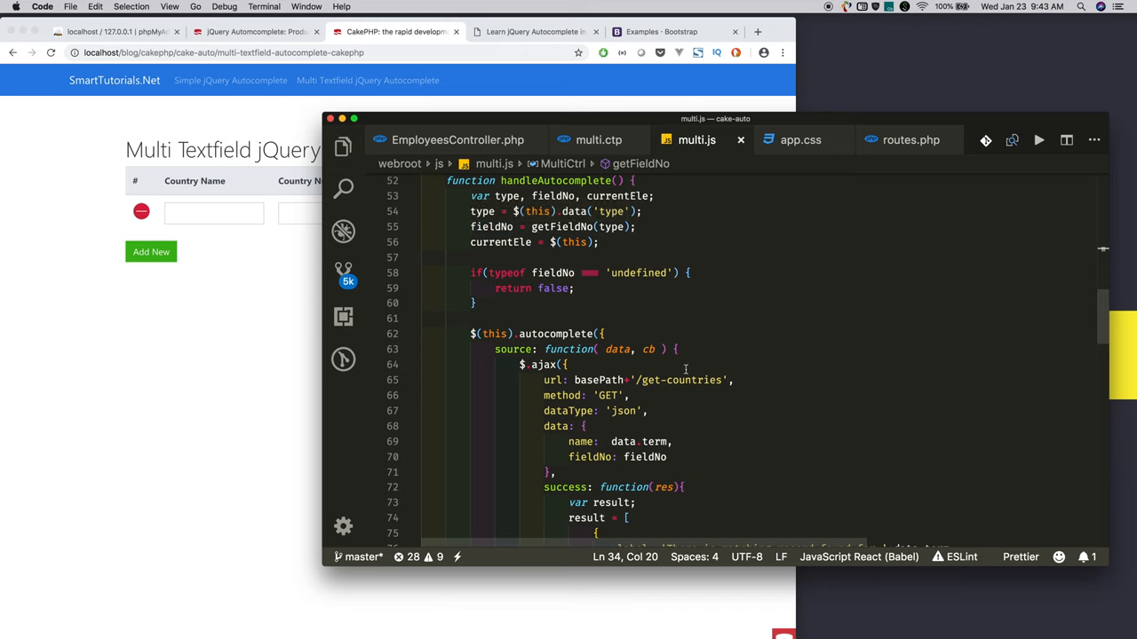
scroll(684, 369, down, 4)
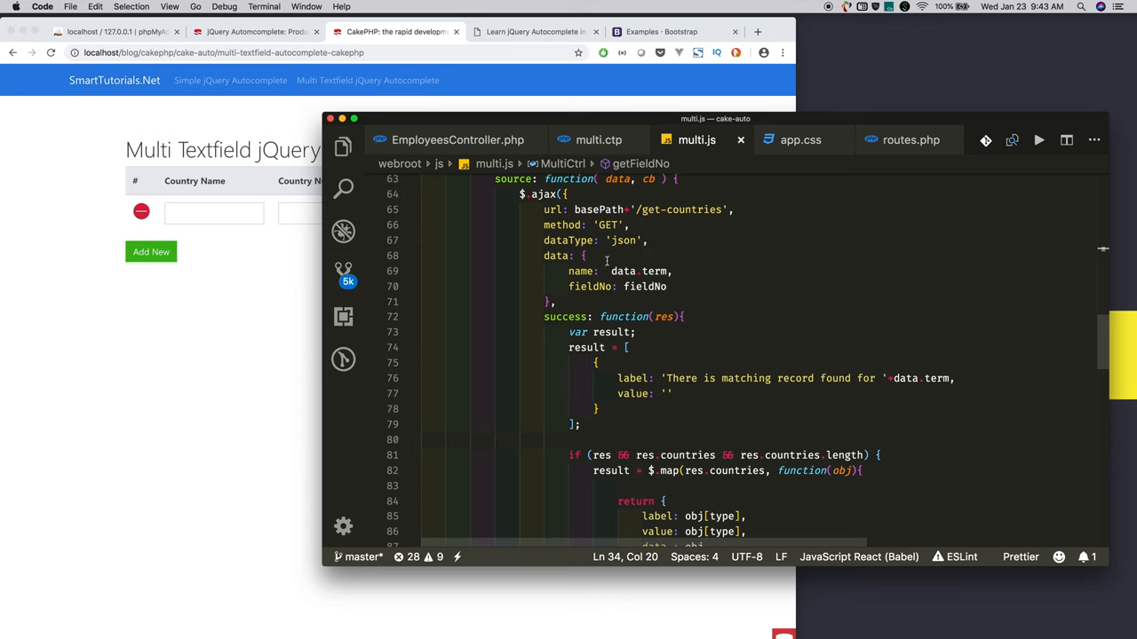
scroll(606, 260, up, 4)
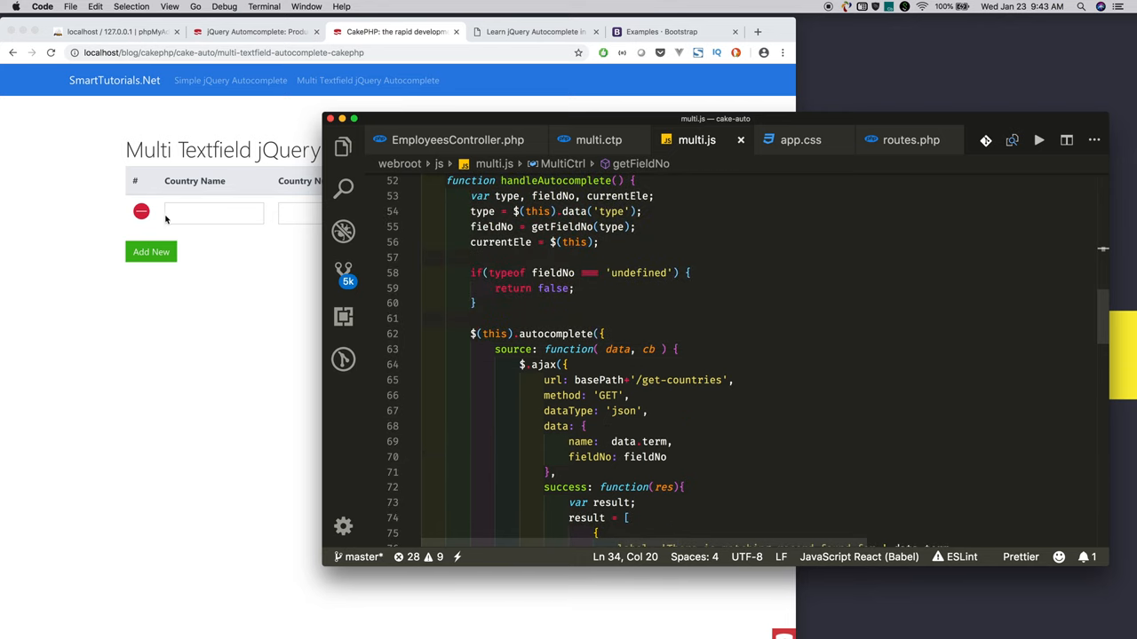
click(189, 211)
key(super+Tab)
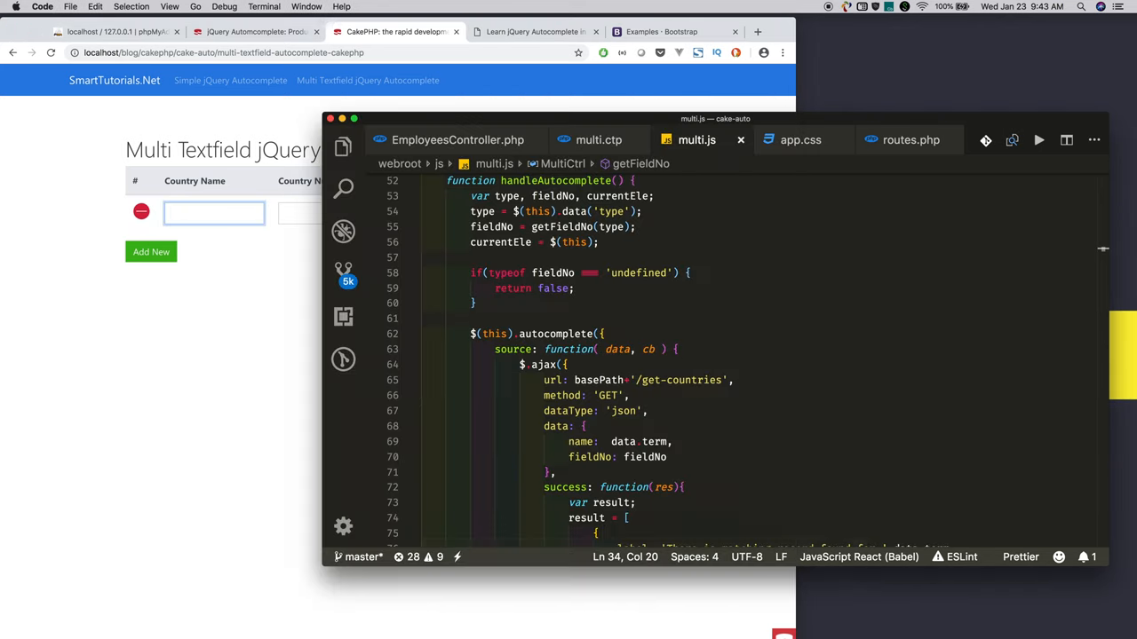
scroll(642, 401, down, 1)
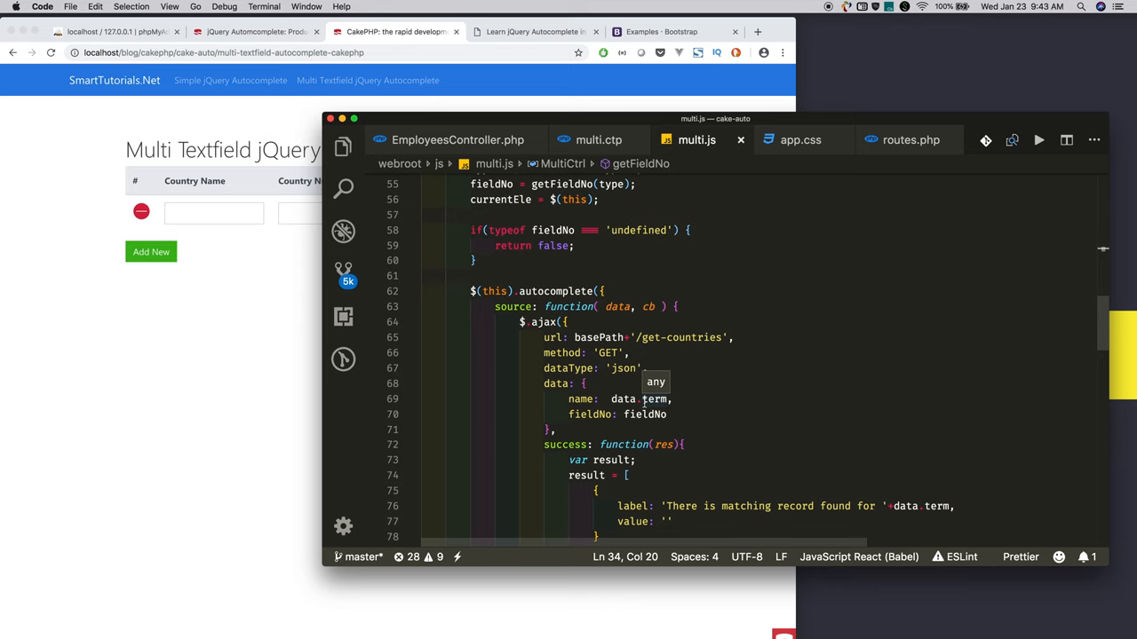
Step: Locate the empty getCountries action in EmployeesController, then return to multi.js's get-countries request
click(444, 140)
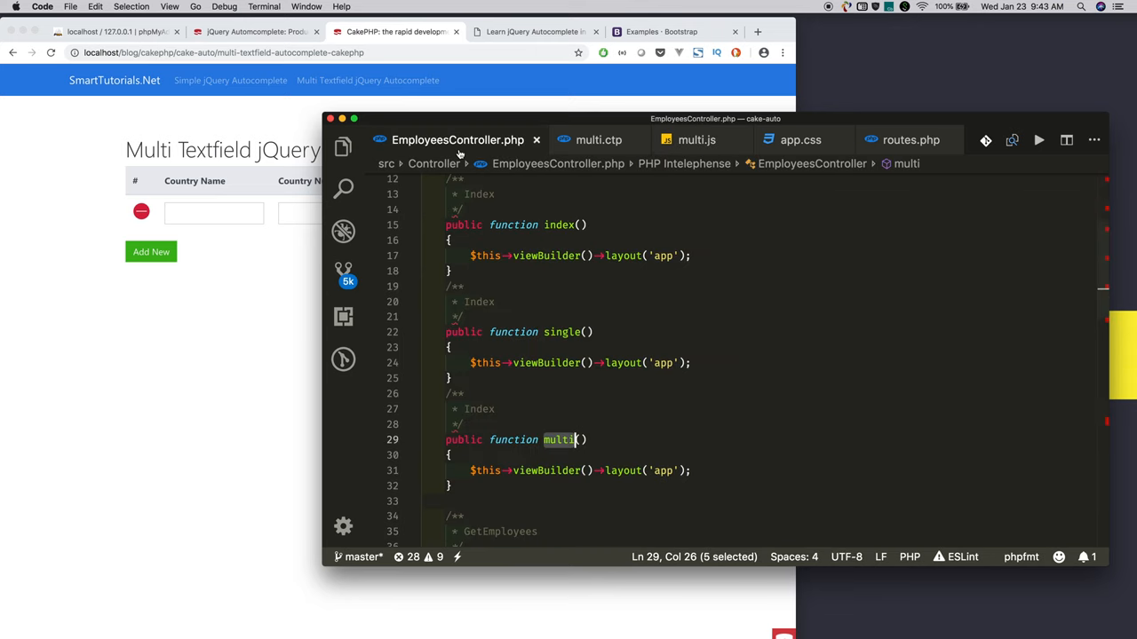
scroll(565, 409, down, 10)
scroll(523, 336, down, 10)
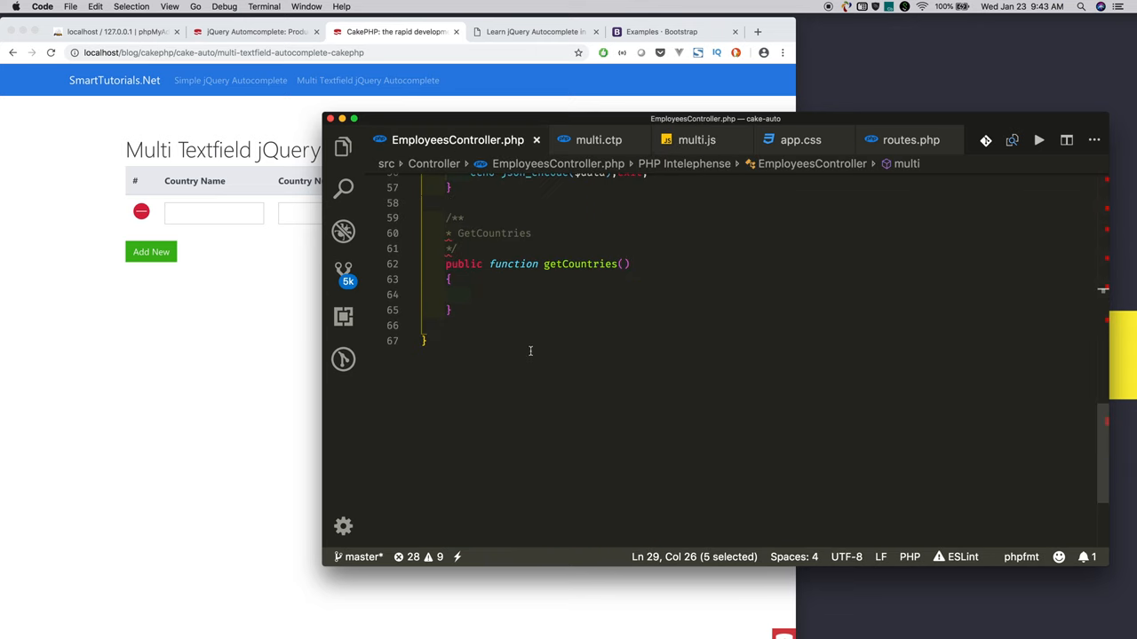
double_click(570, 263)
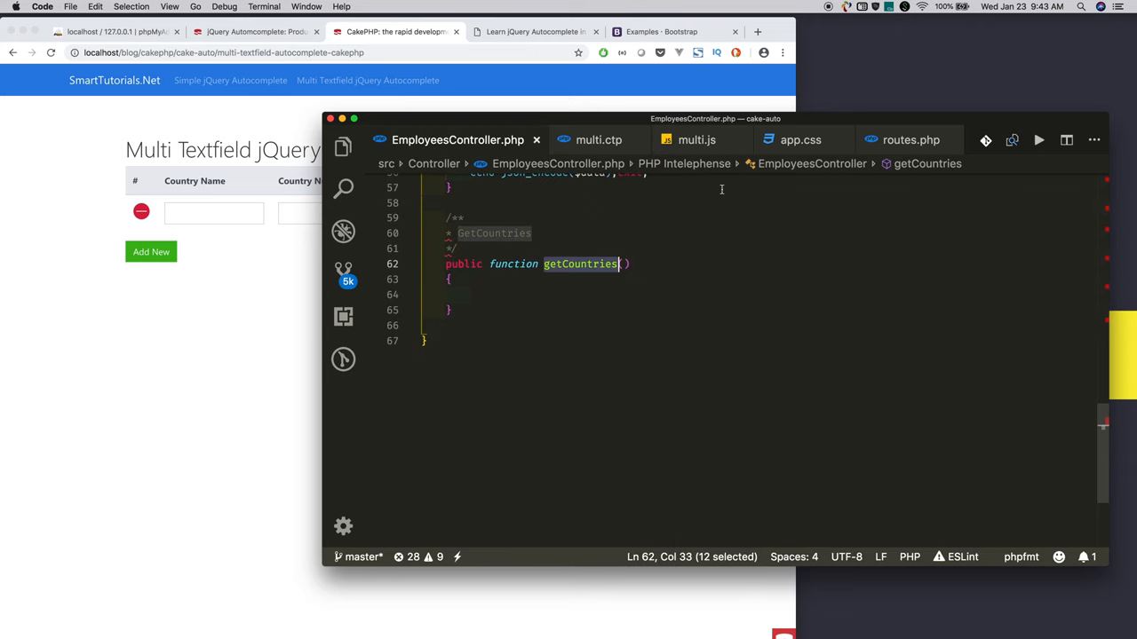
click(593, 142)
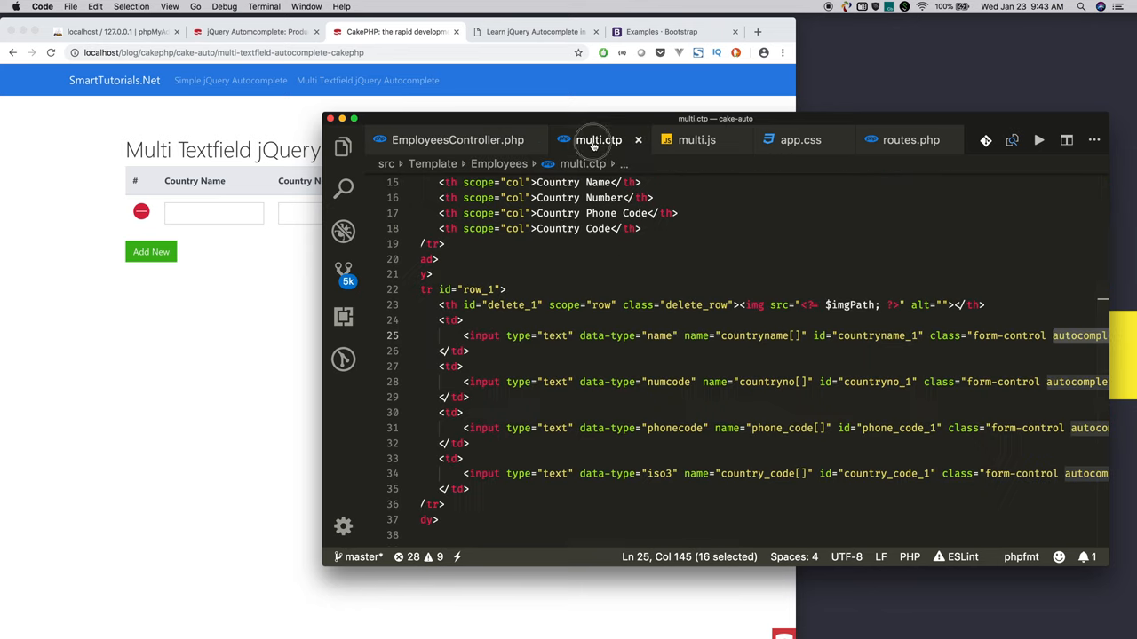
click(680, 143)
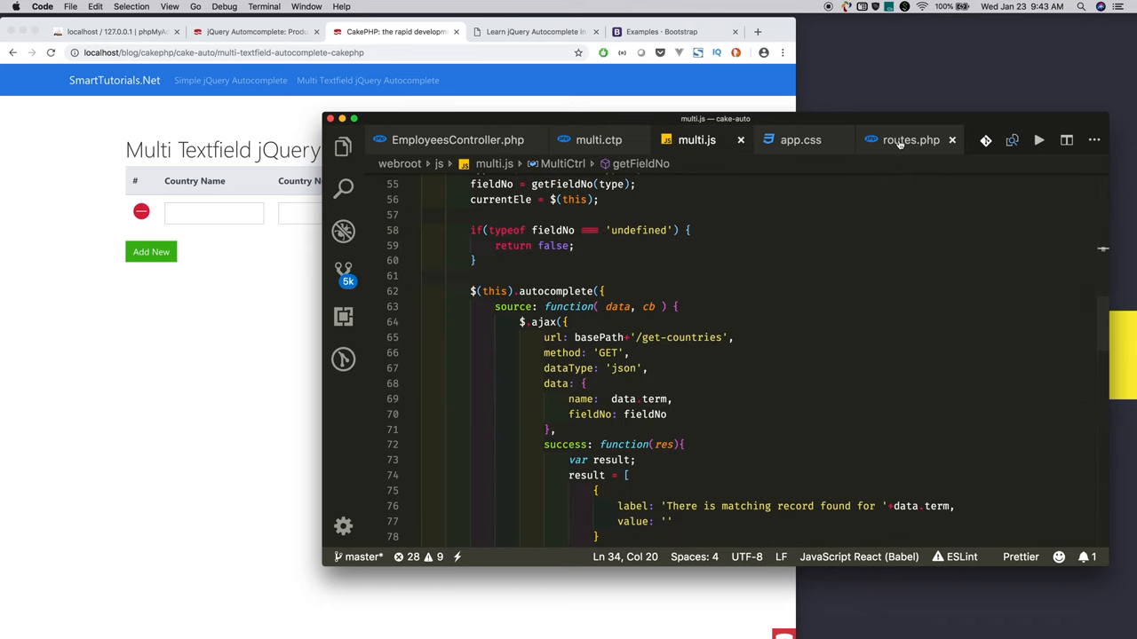
Step: Add a '/get-countries' route after the last route in routes.php and save
key(super+Tab)
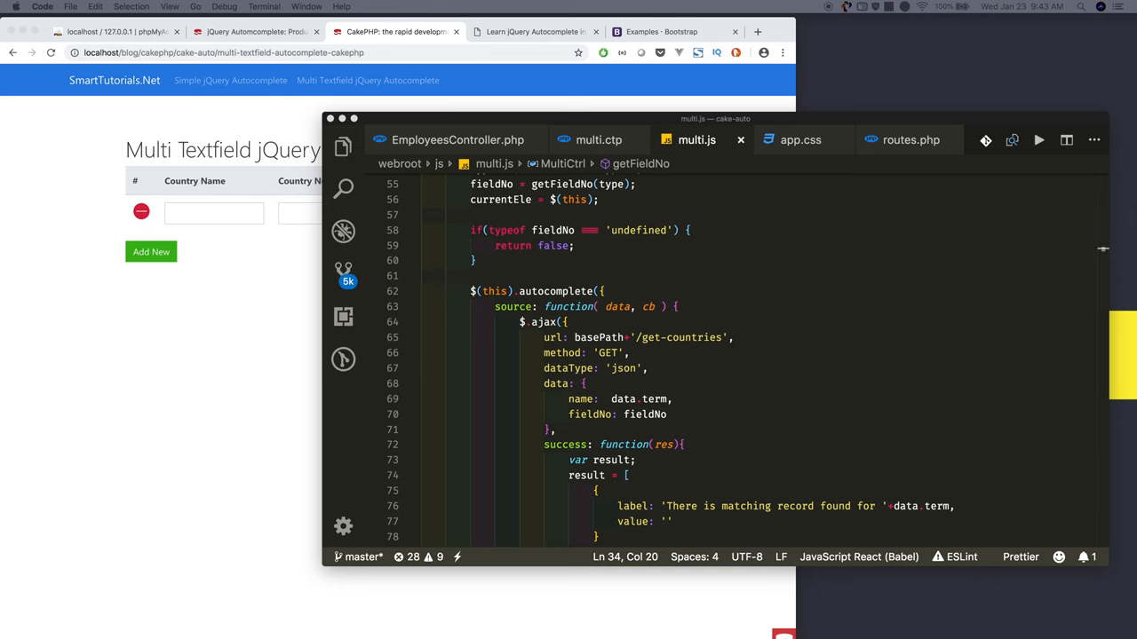
click(910, 139)
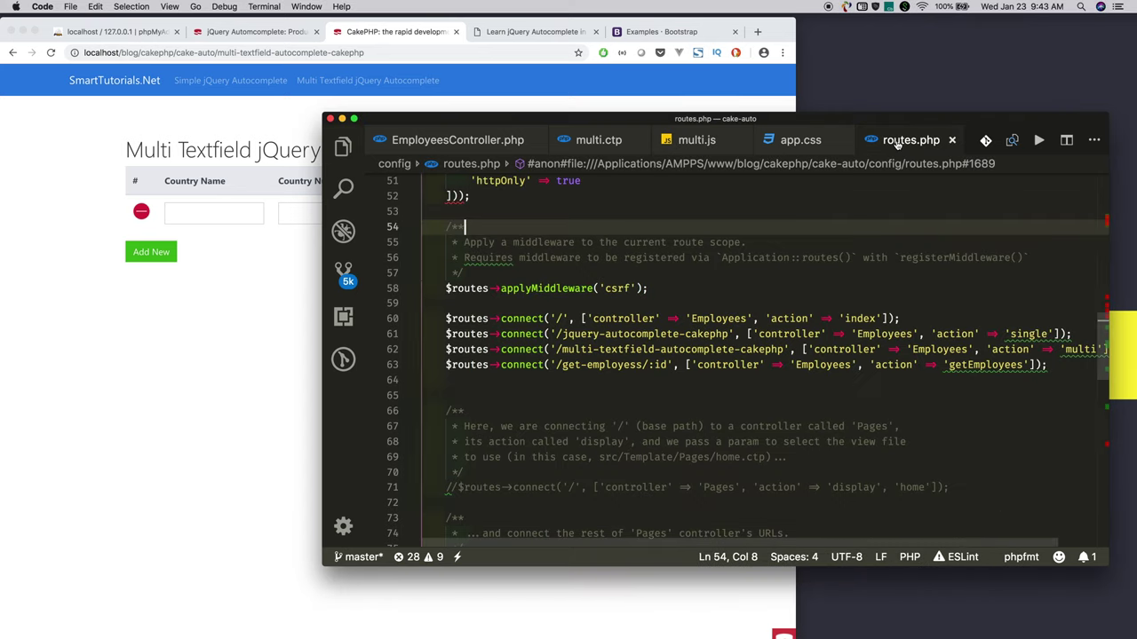
click(505, 380)
text($routes->connect('/get-countries', ['controller' => 'Products', 'action' => 'getCountries']);)
key(super+s)
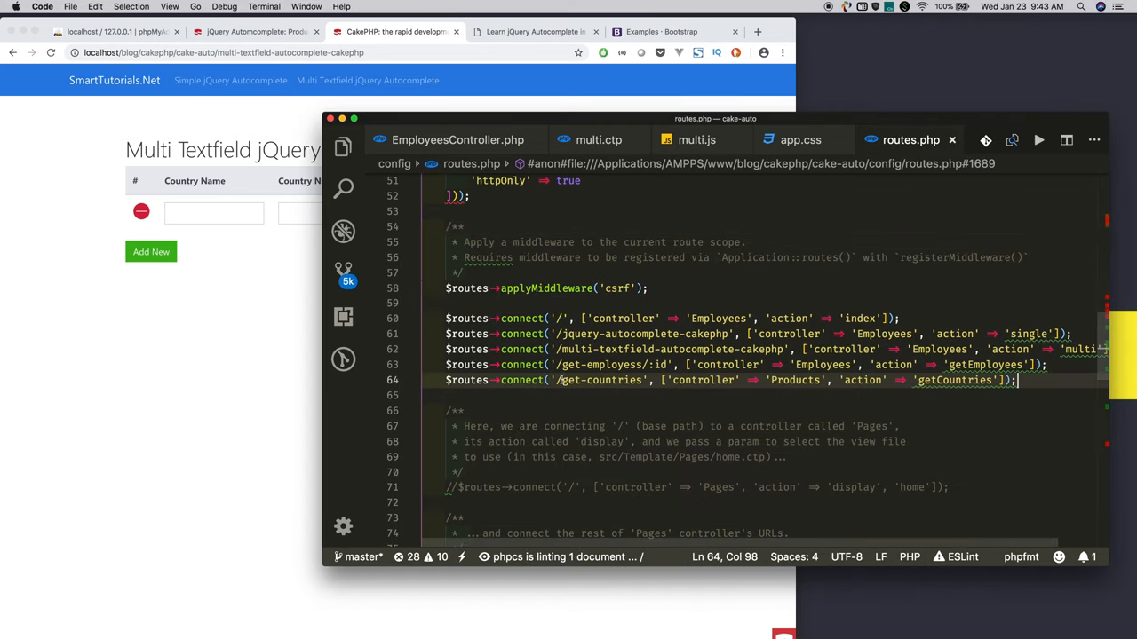
Step: Change the new route's controller from Products to Employees with action getCountries
double_click(822, 364)
key(super+c)
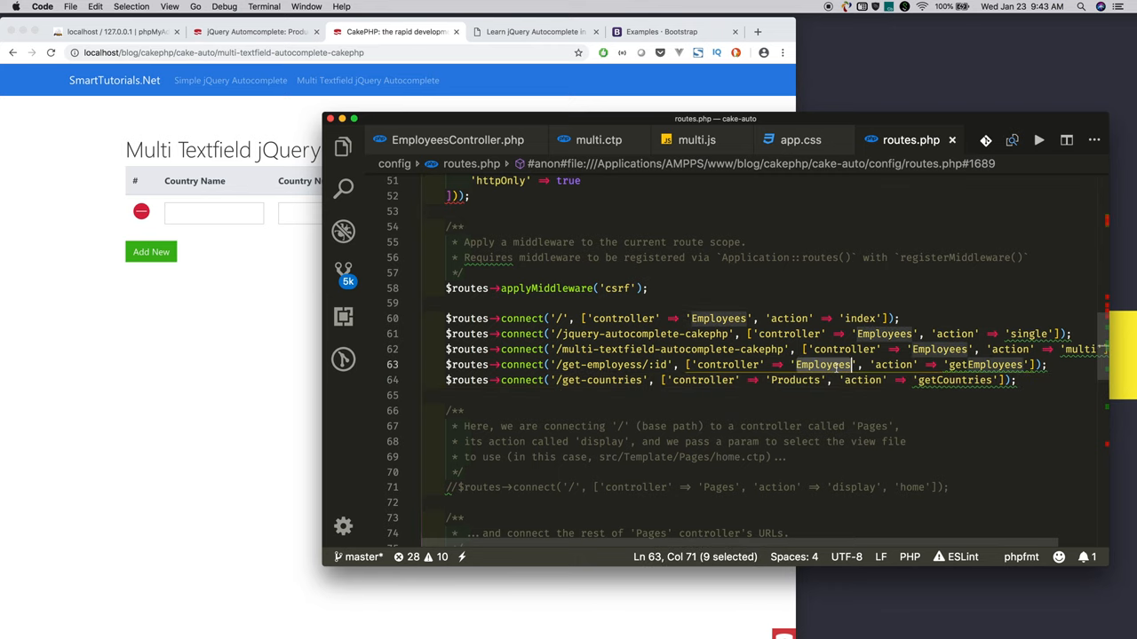
double_click(795, 380)
key(super+v)
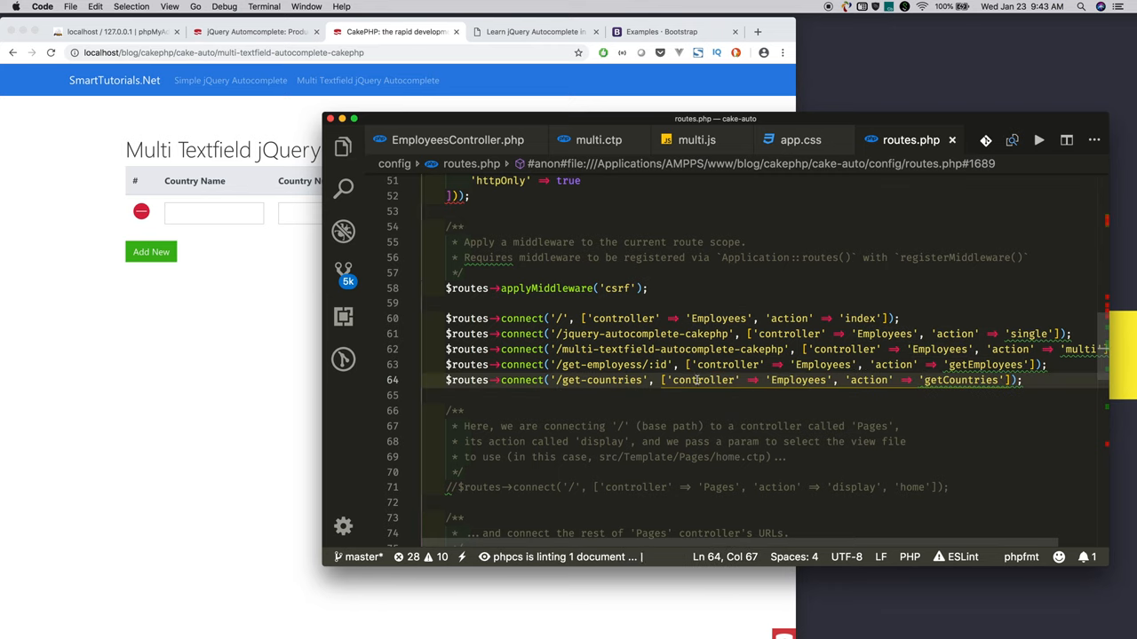
click(943, 380)
double_click(943, 380)
click(457, 140)
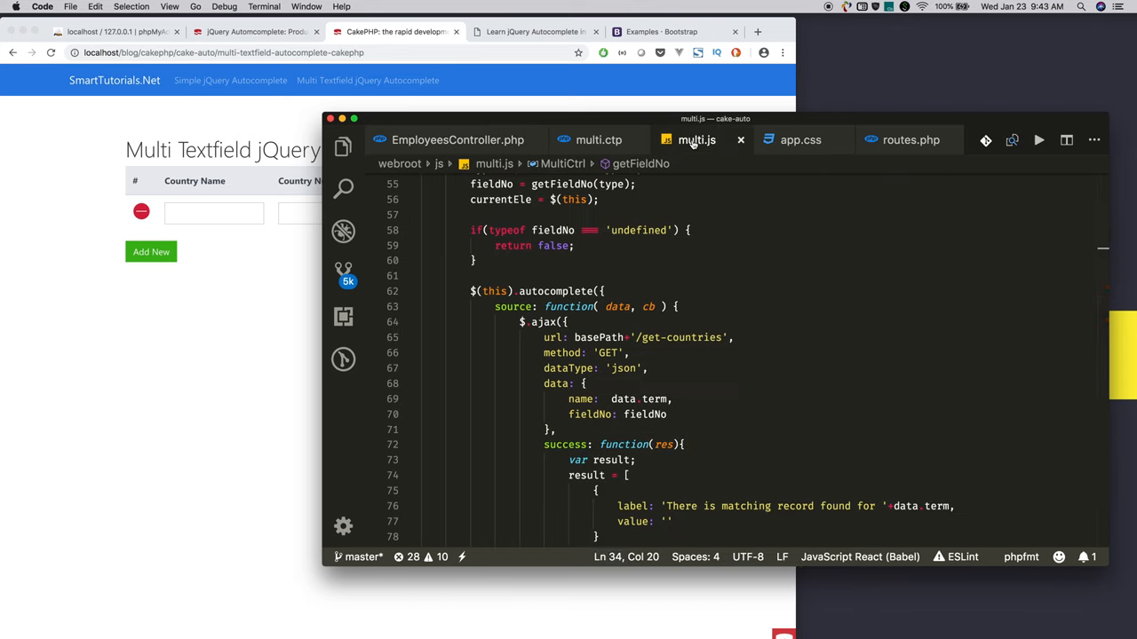
Step: Remove '.countries' from the res length check and map call in multi.js's success handler and save
click(696, 139)
scroll(719, 266, down, 10)
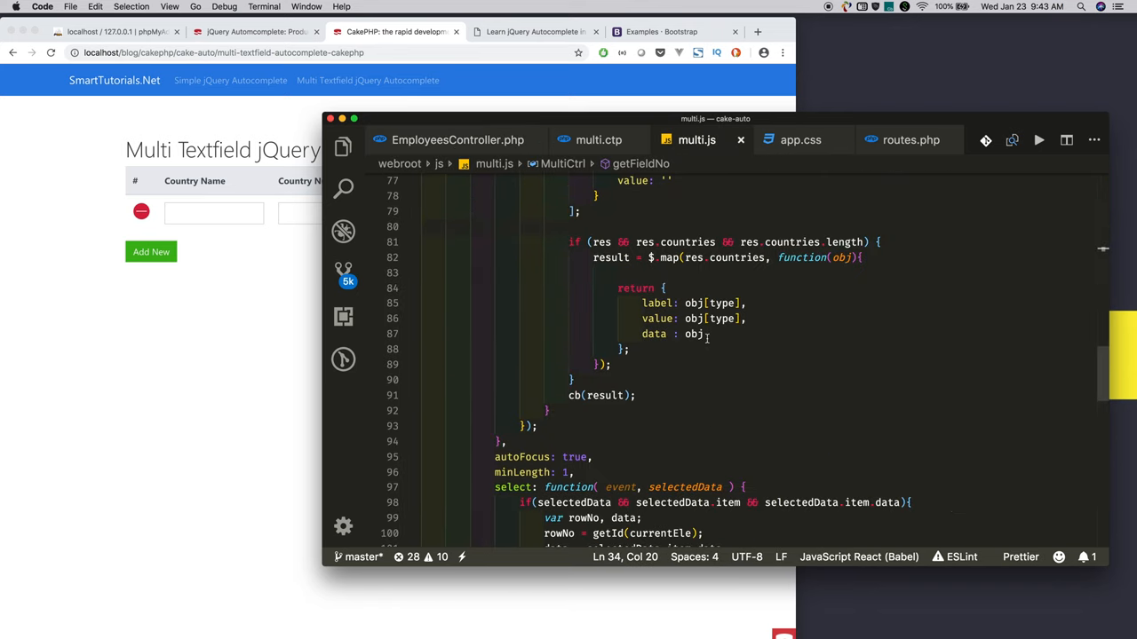
scroll(729, 319, up, 2)
double_click(684, 328)
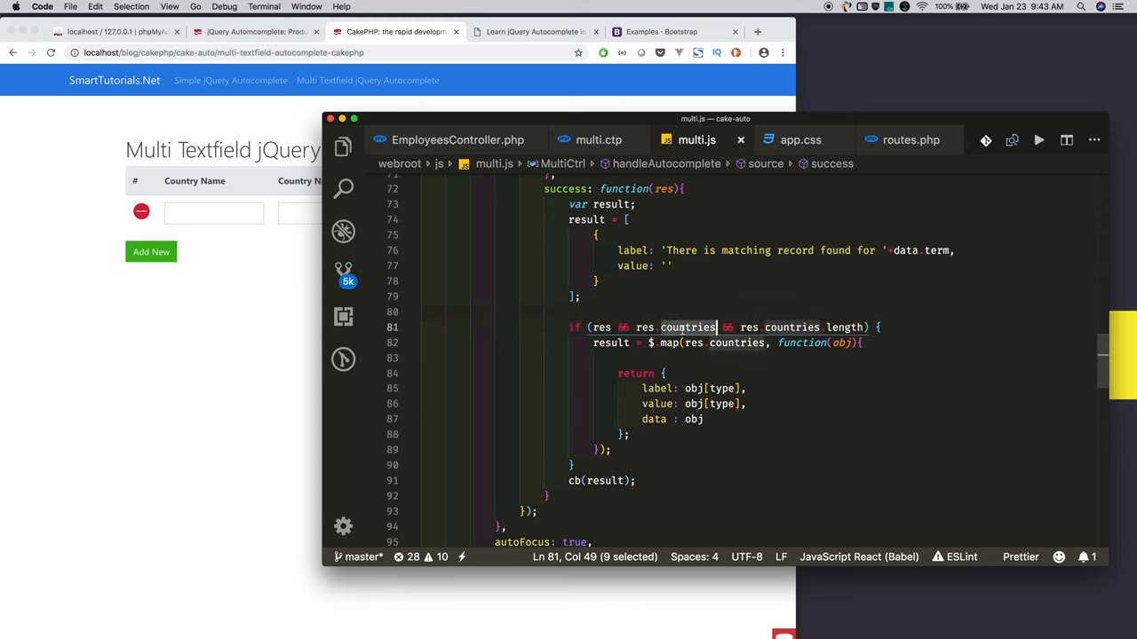
key(BackSpace)
key(BackSpace)
double_click(728, 327)
key(BackSpace)
key(BackSpace)
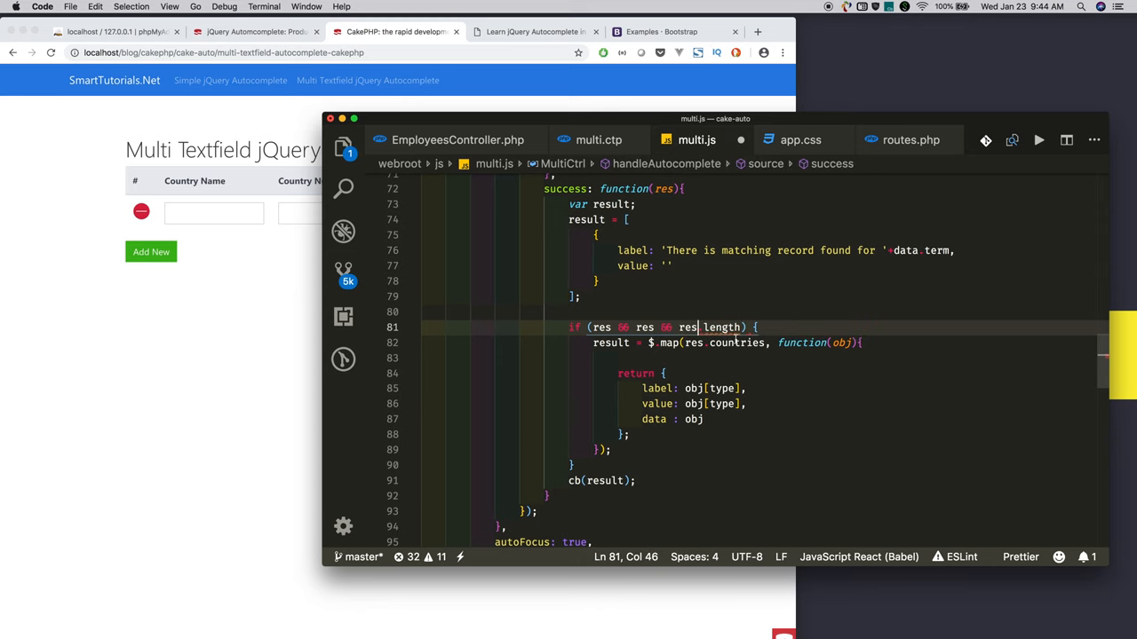
double_click(732, 342)
key(BackSpace)
key(BackSpace)
key(cmd+s)
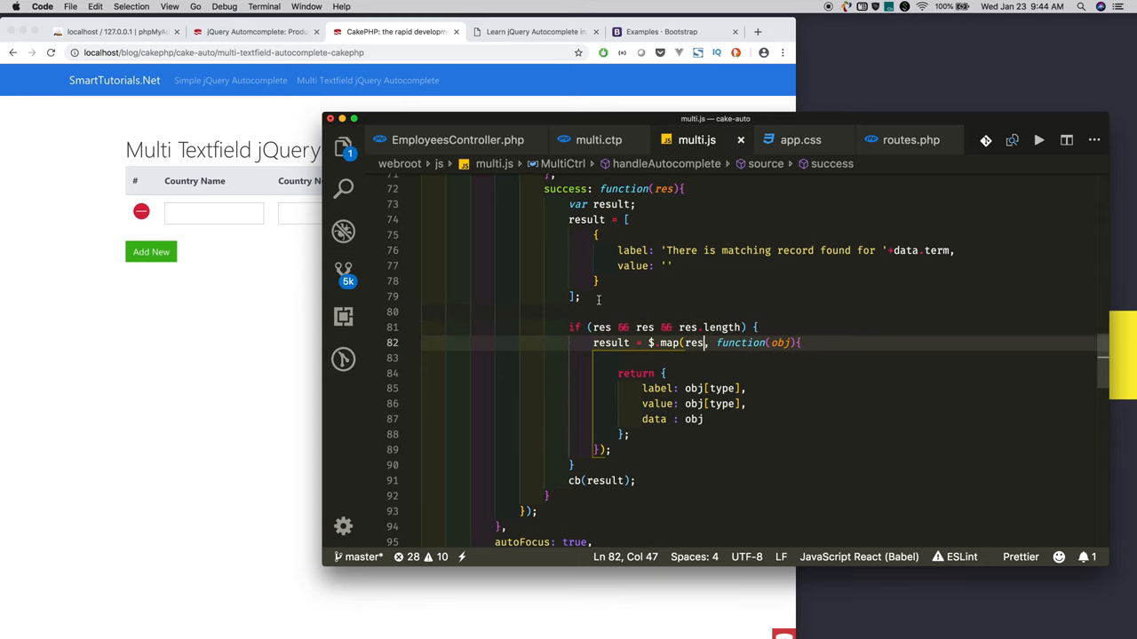
key(ctrl+Tab)
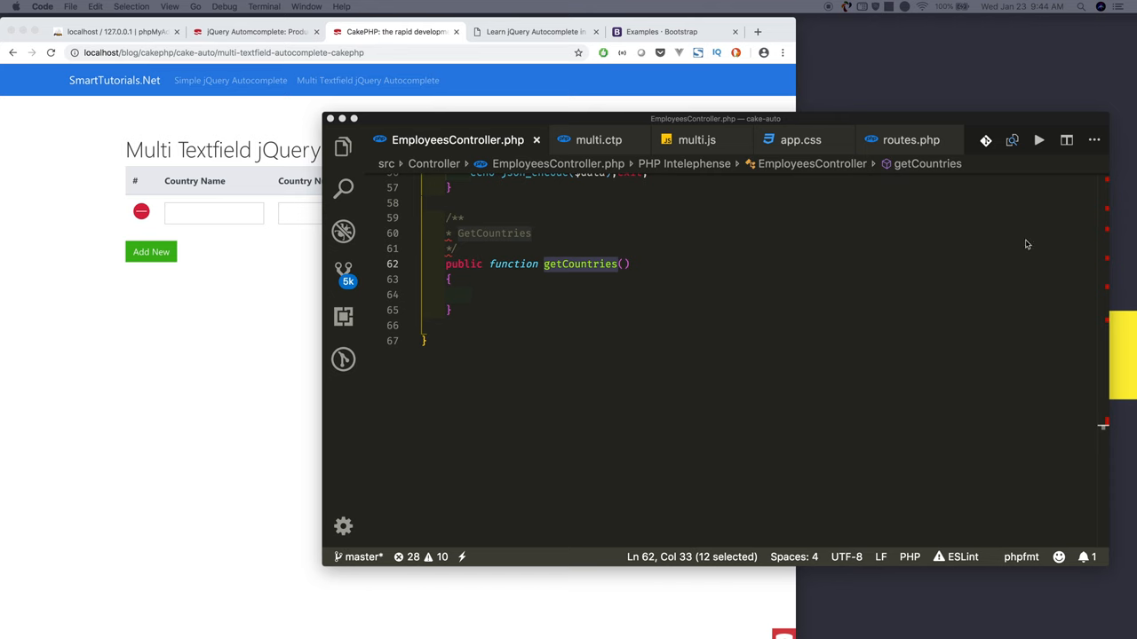
Step: Paste the name/fieldNo country lookup code into getCountries and indent it one level
click(508, 294)
key(cmd+v)
scroll(570, 259, up, 1)
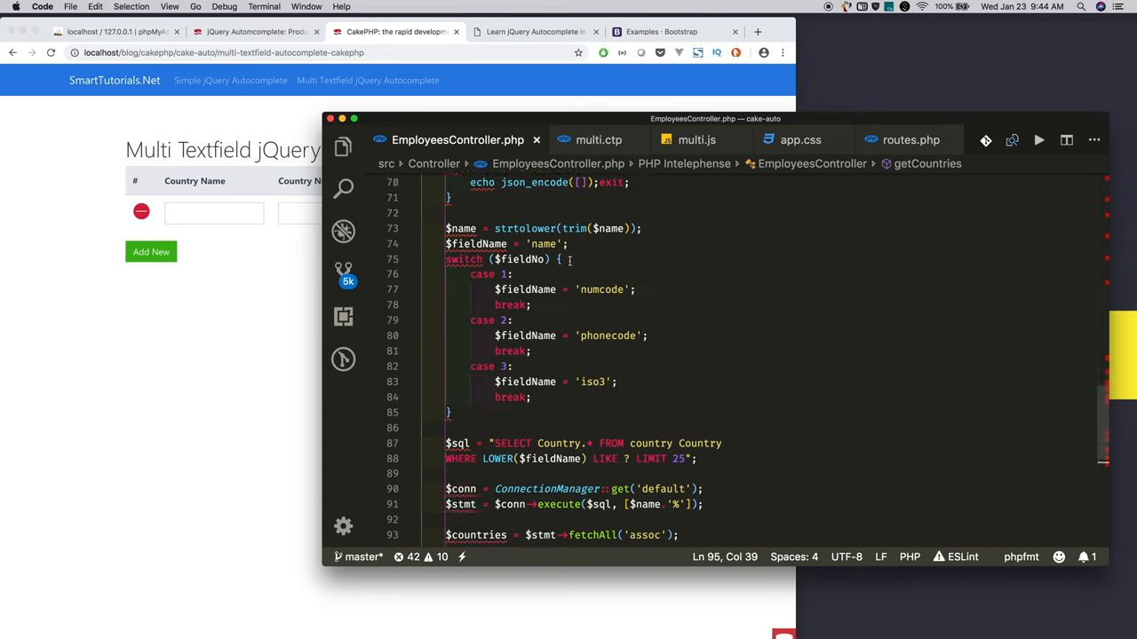
scroll(570, 259, up, 3)
scroll(570, 259, up, 3)
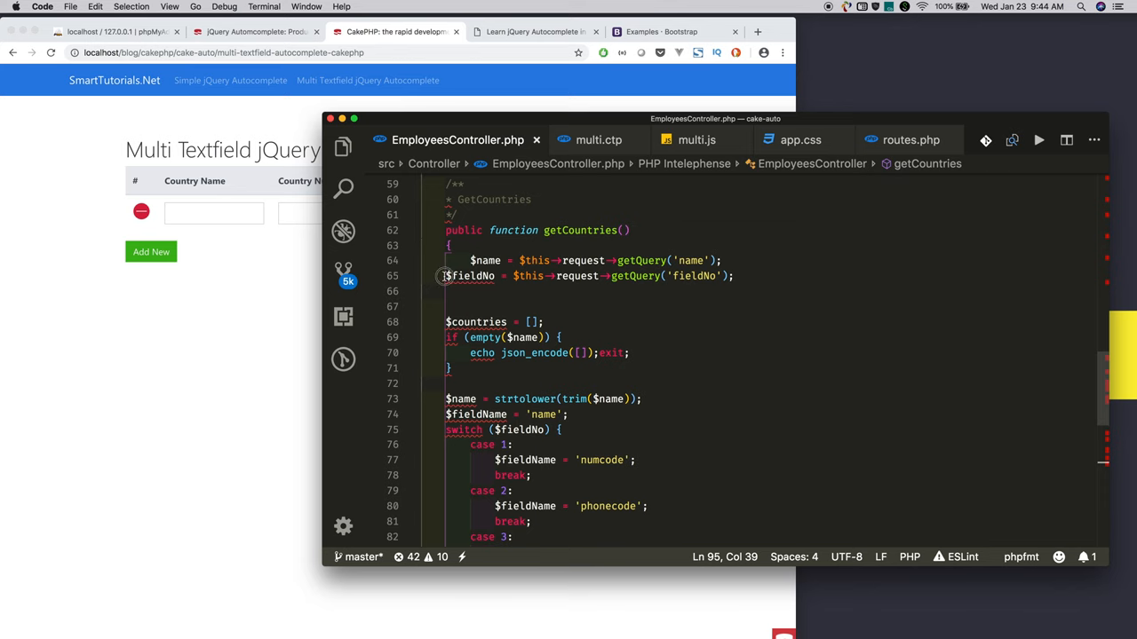
shift+click(444, 276)
key(Tab)
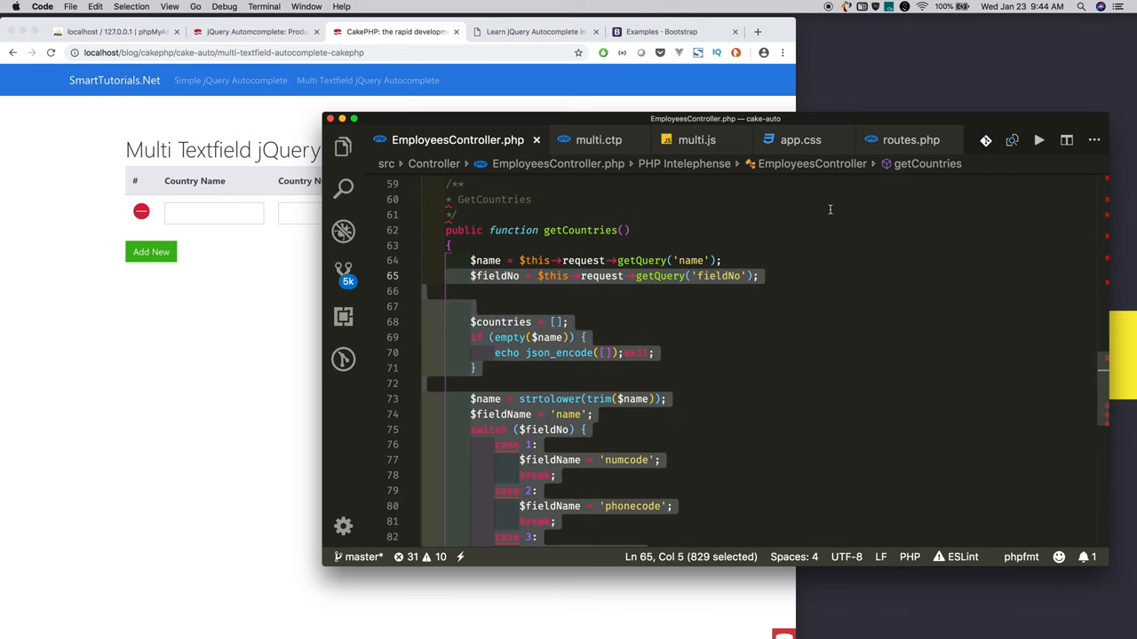
Step: Compare the name parameter multi.js sends with the controller's getQuery reading of it
click(694, 140)
scroll(742, 205, up, 1)
scroll(696, 291, up, 1)
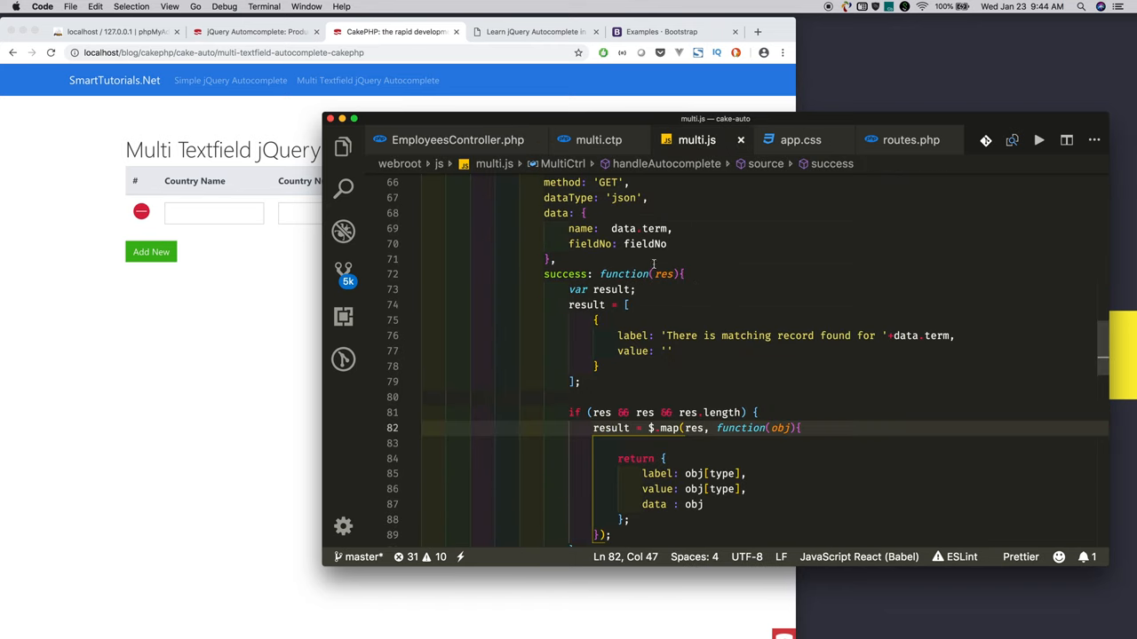
click(581, 228)
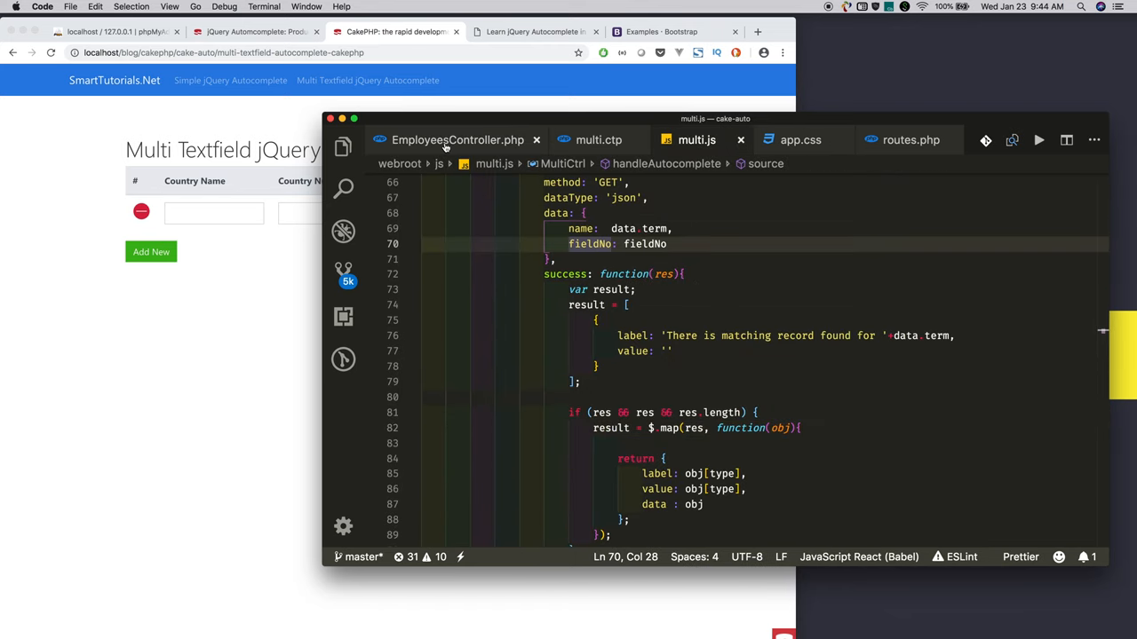
click(446, 140)
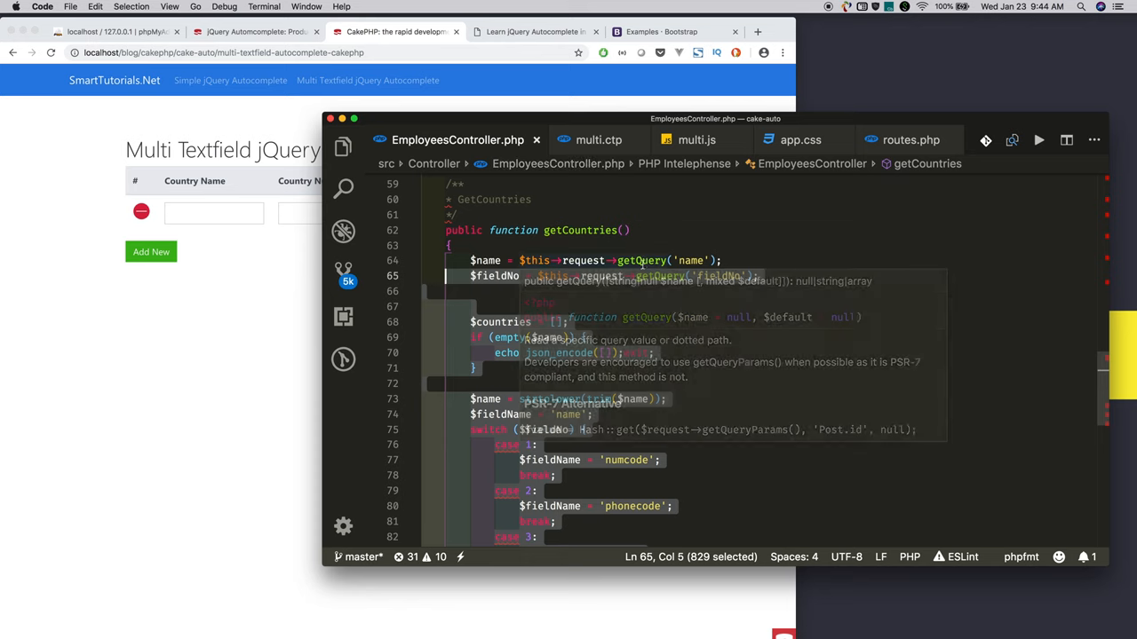
double_click(637, 260)
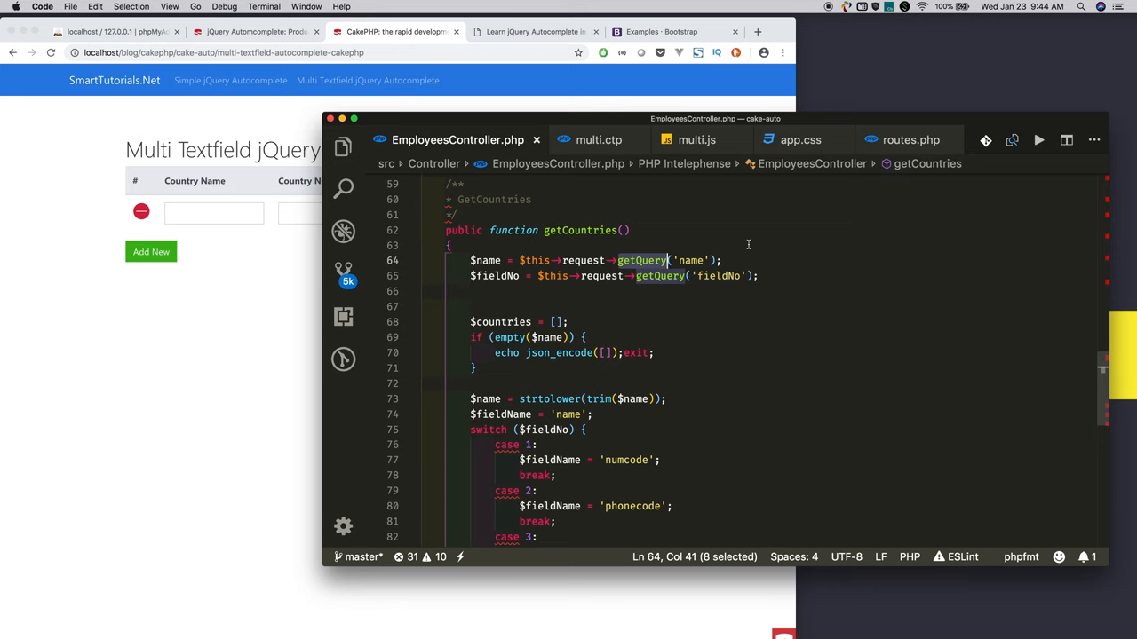
scroll(607, 311, down, 2)
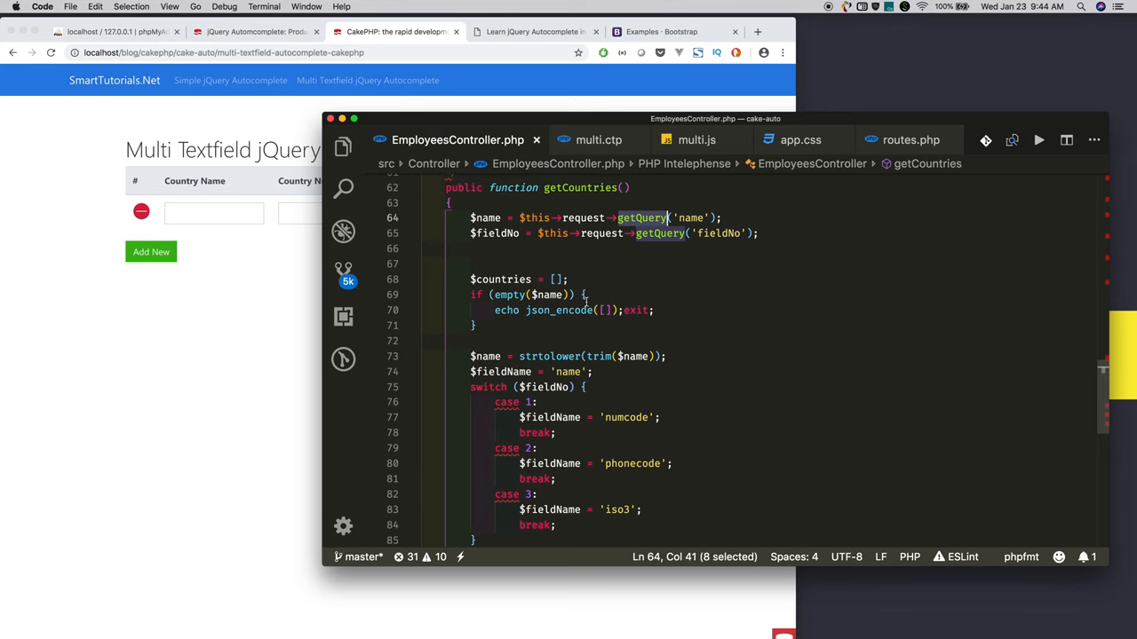
click(702, 144)
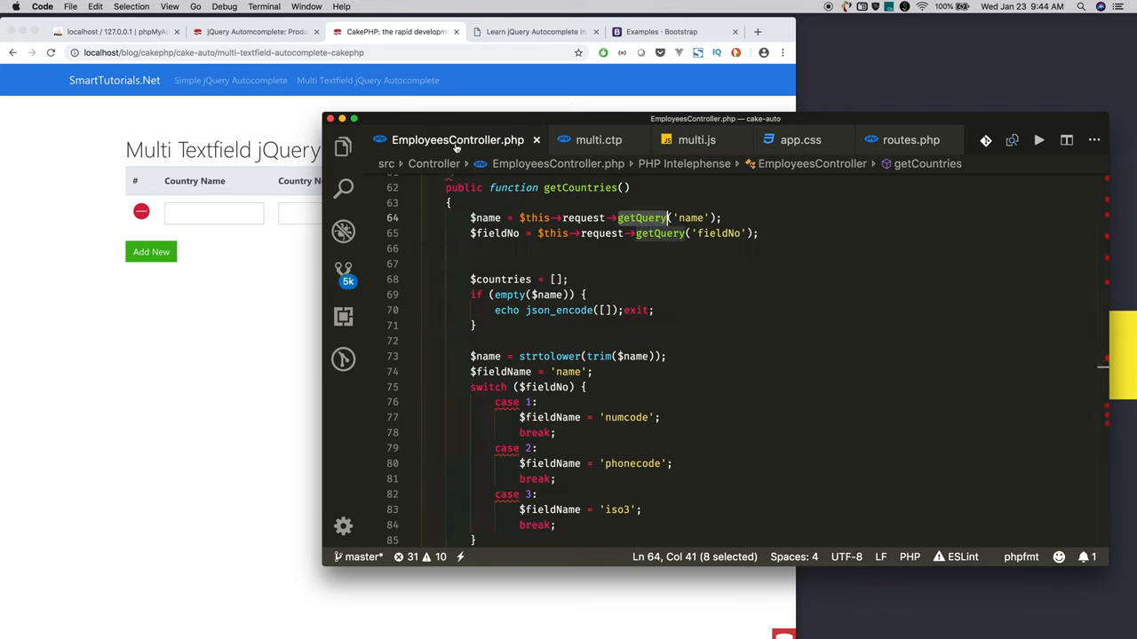
click(455, 142)
scroll(559, 310, down, 1)
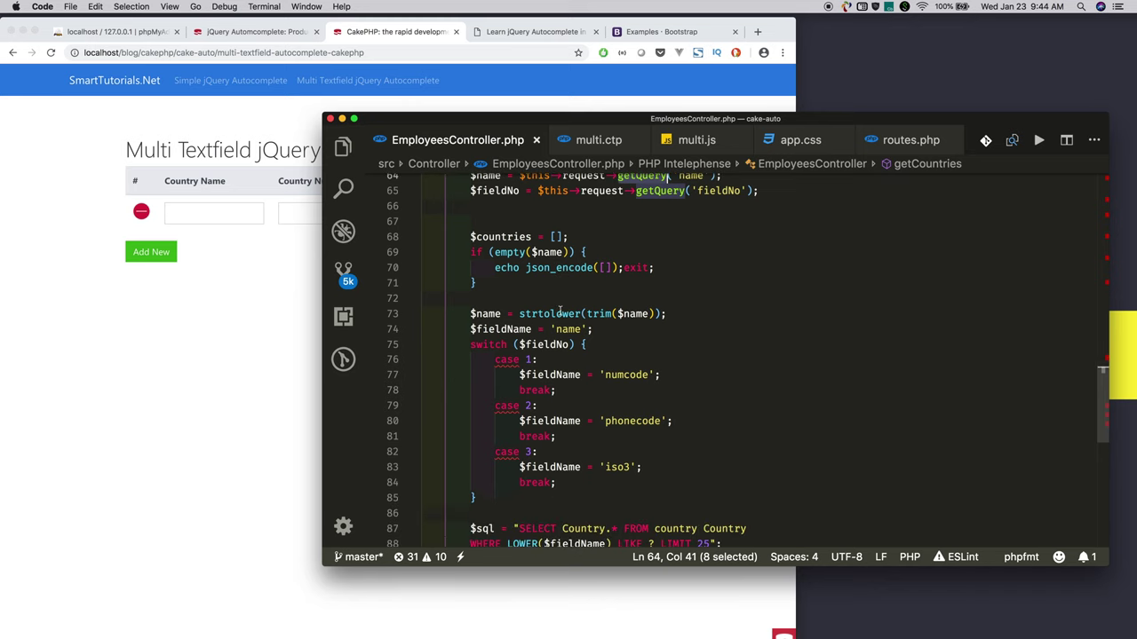
scroll(559, 310, down, 2)
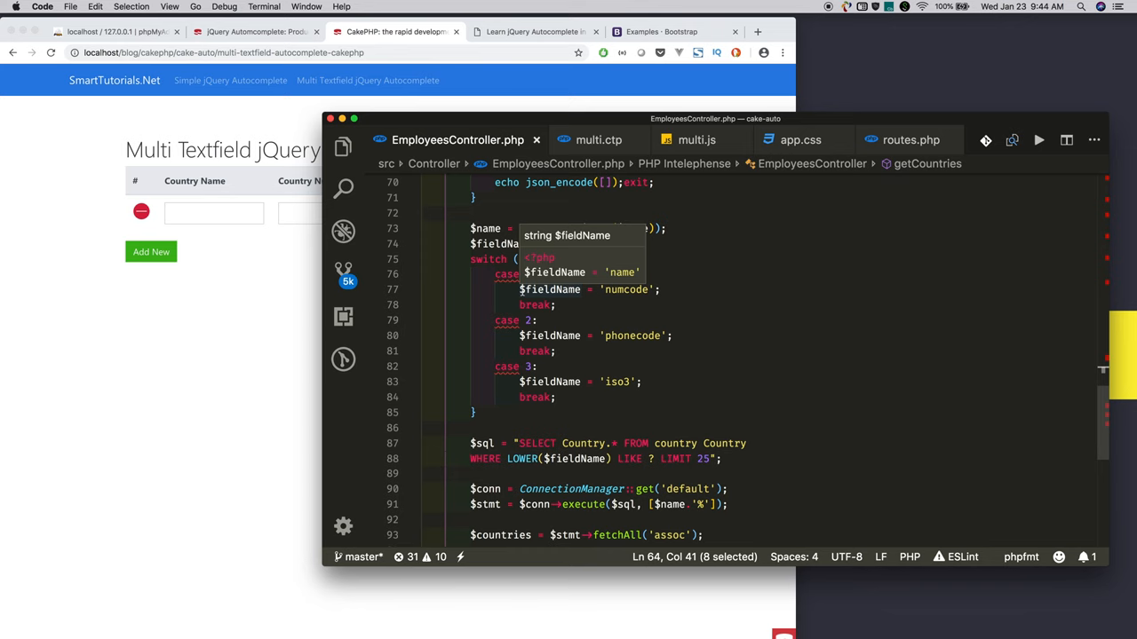
click(552, 293)
scroll(546, 284, down, 1)
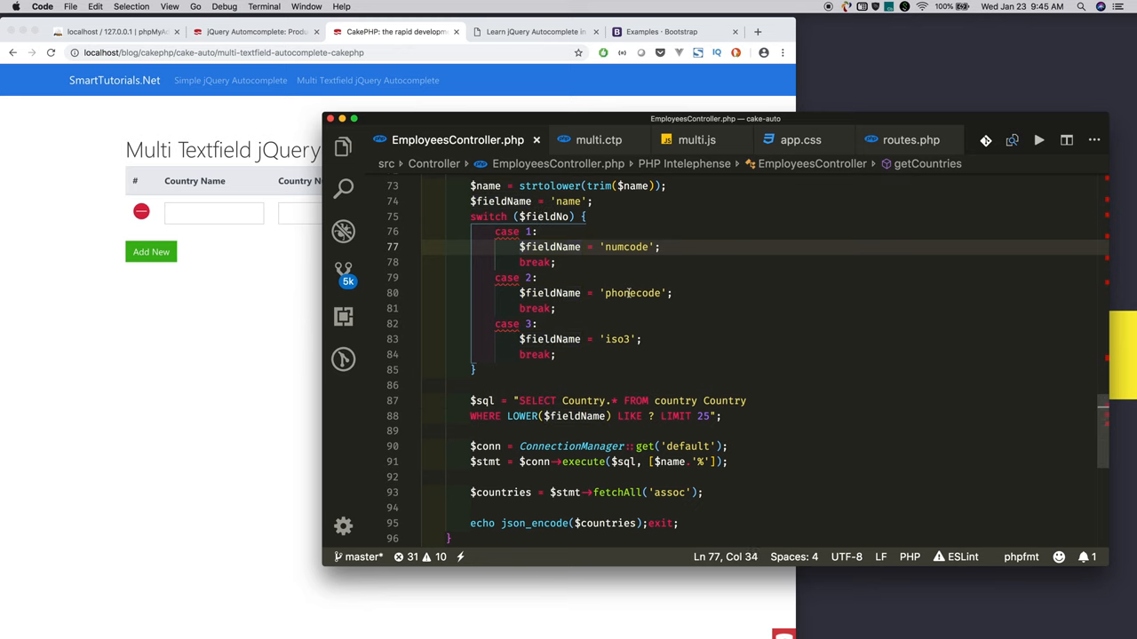
double_click(630, 293)
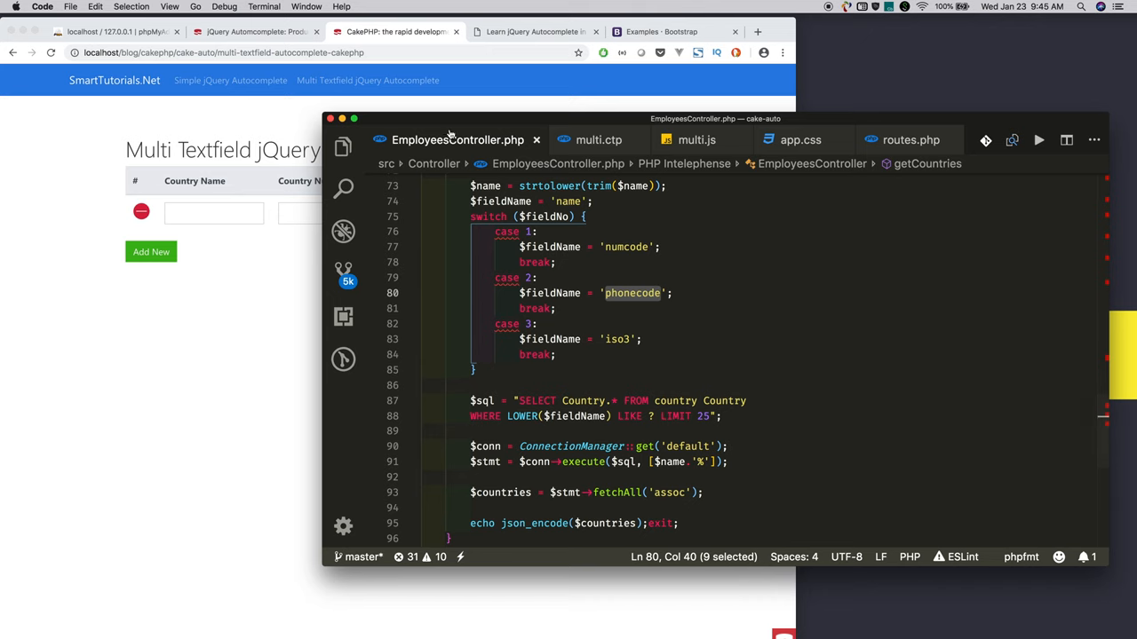
drag(461, 125, 536, 273)
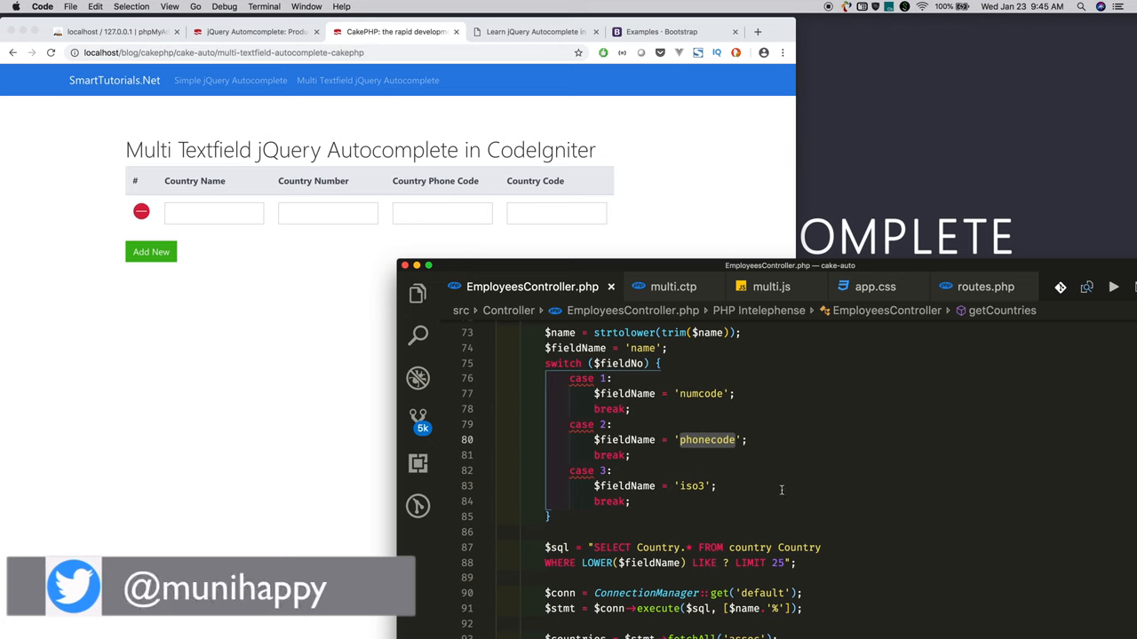
scroll(629, 561, down, 3)
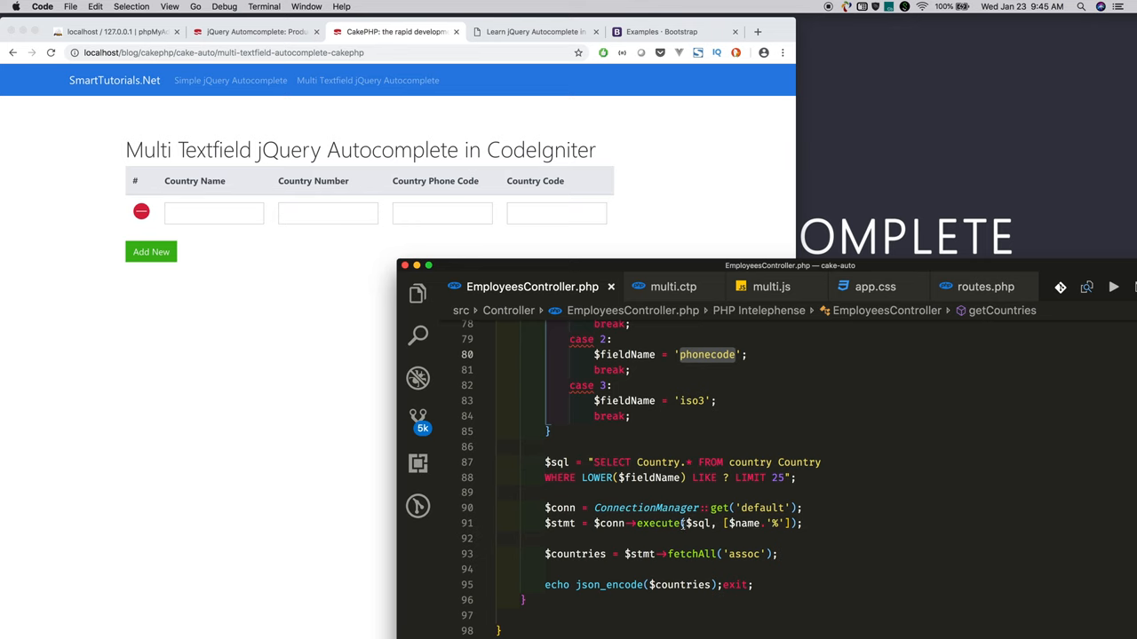
scroll(620, 387, up, 5)
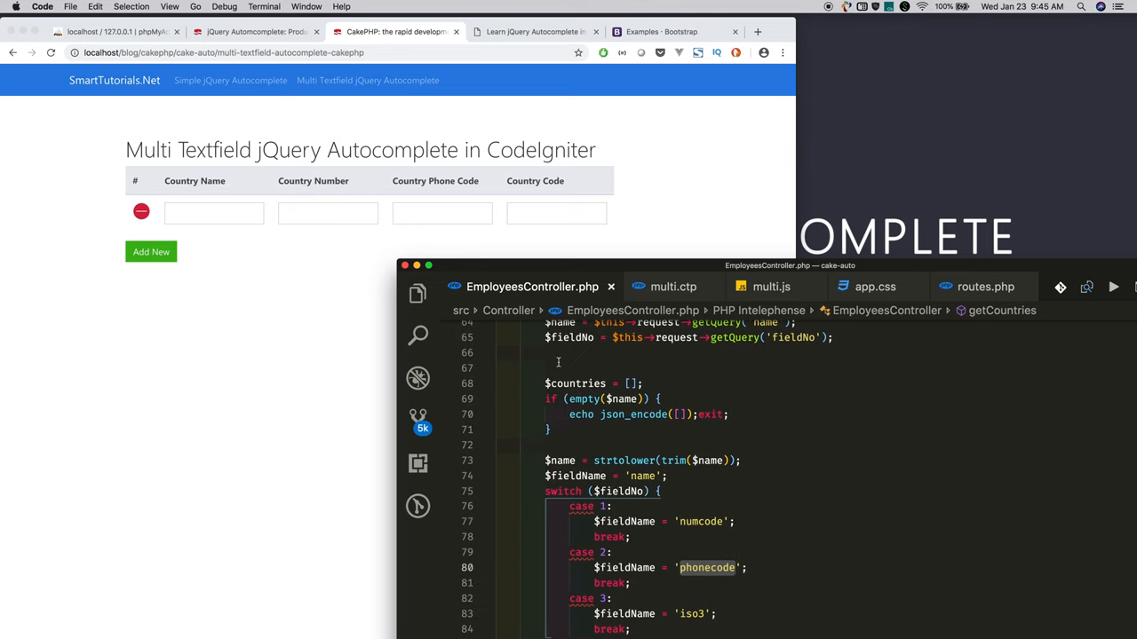
scroll(558, 362, up, 2)
Step: Check getCountries' $name and ConnectionManager import, autocomplete INDIA (356, 91, IND) in row one, then show multi.js
click(542, 409)
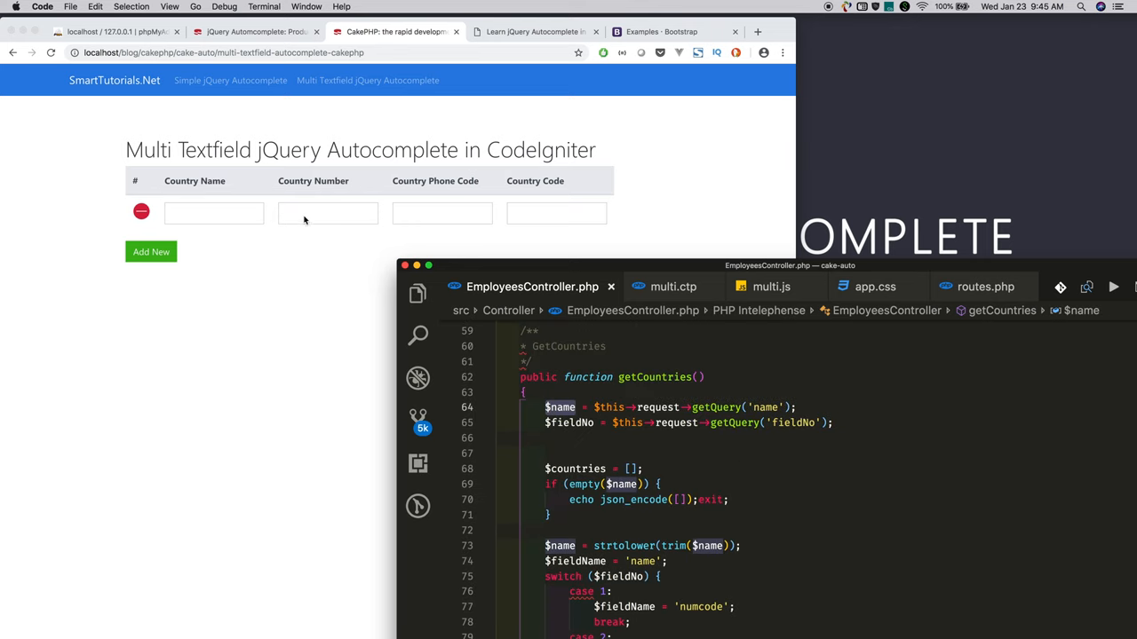
scroll(691, 495, down, 4)
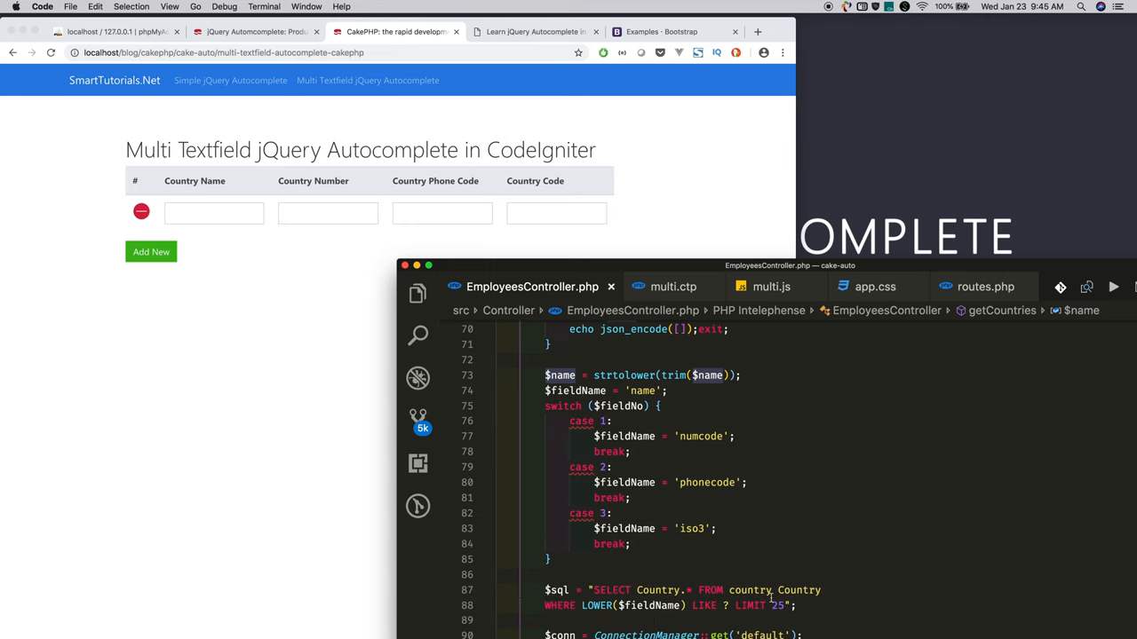
scroll(771, 597, down, 2)
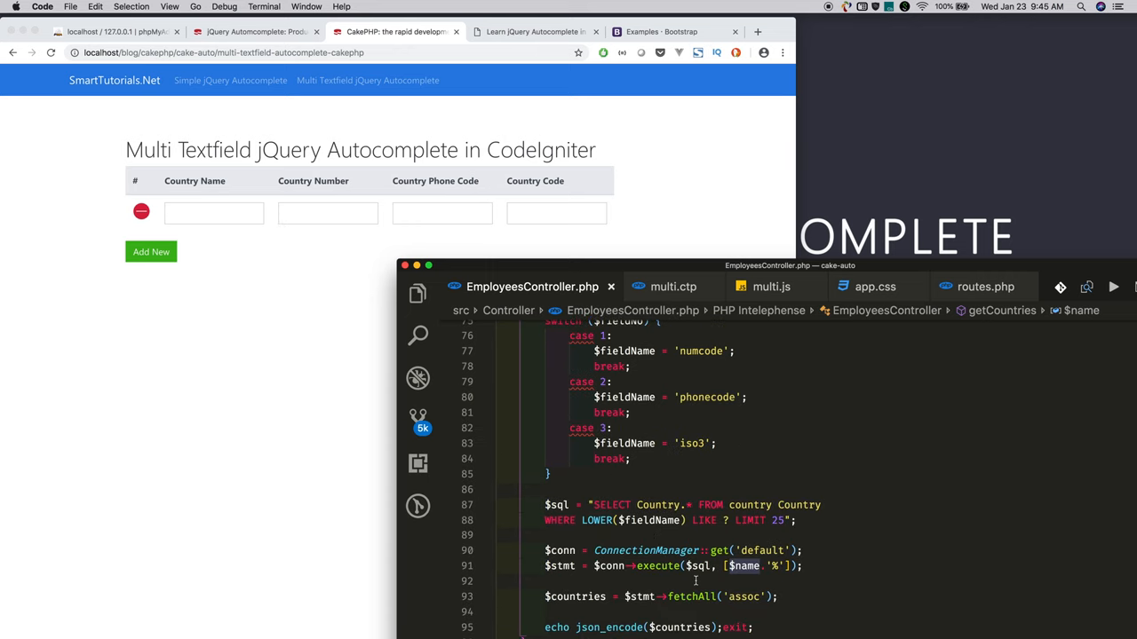
scroll(697, 581, down, 1)
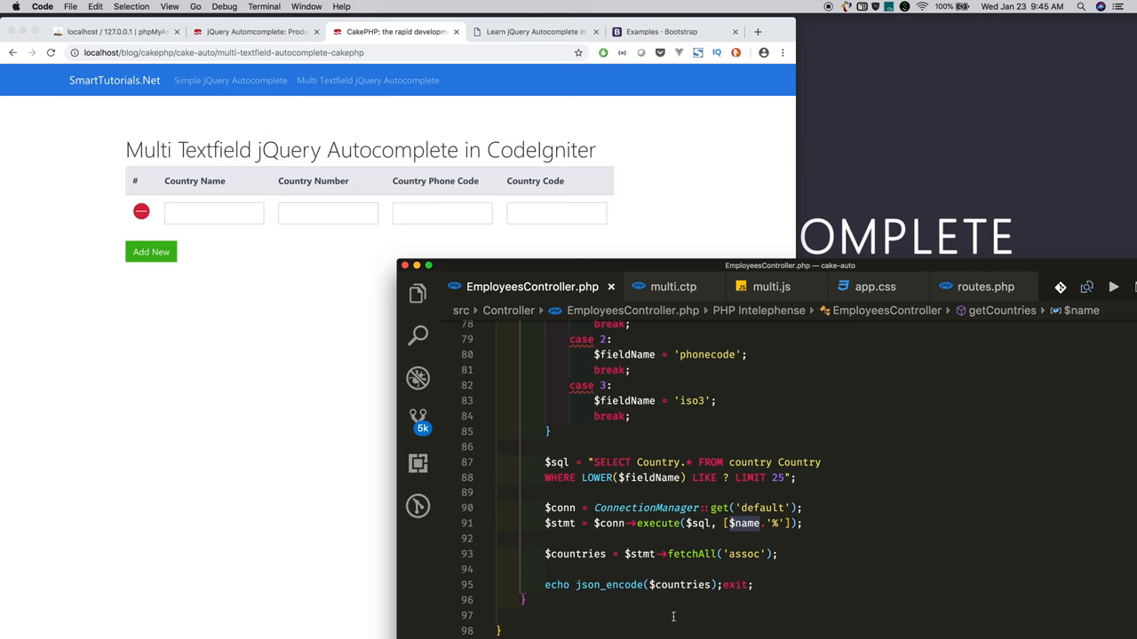
mouse_move(608, 627)
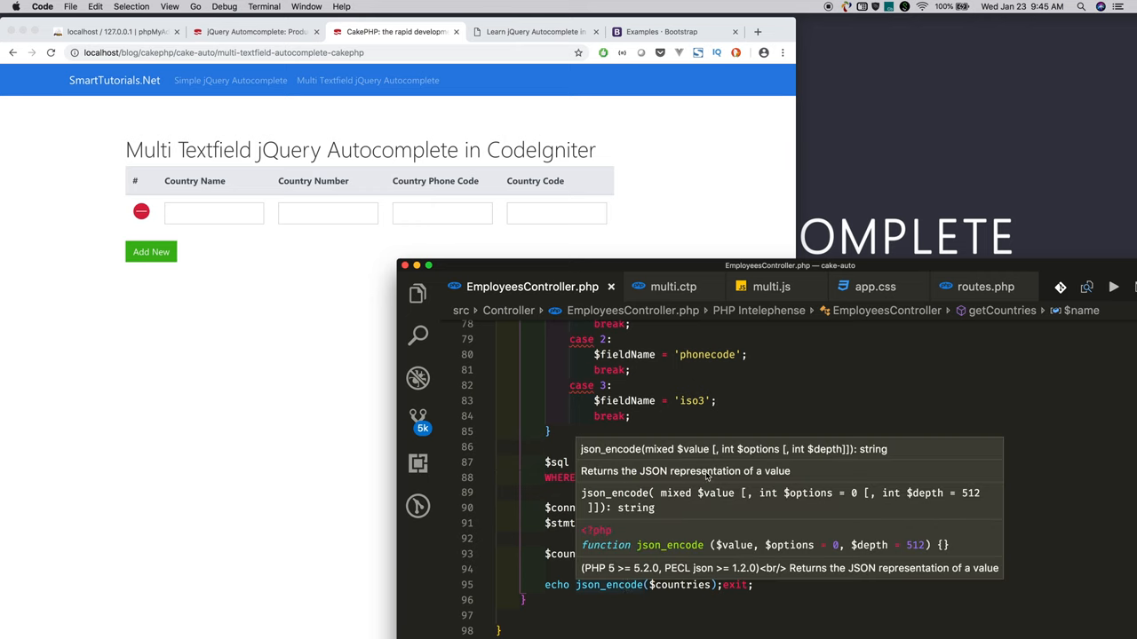
scroll(772, 418, up, 5)
scroll(772, 419, up, 2)
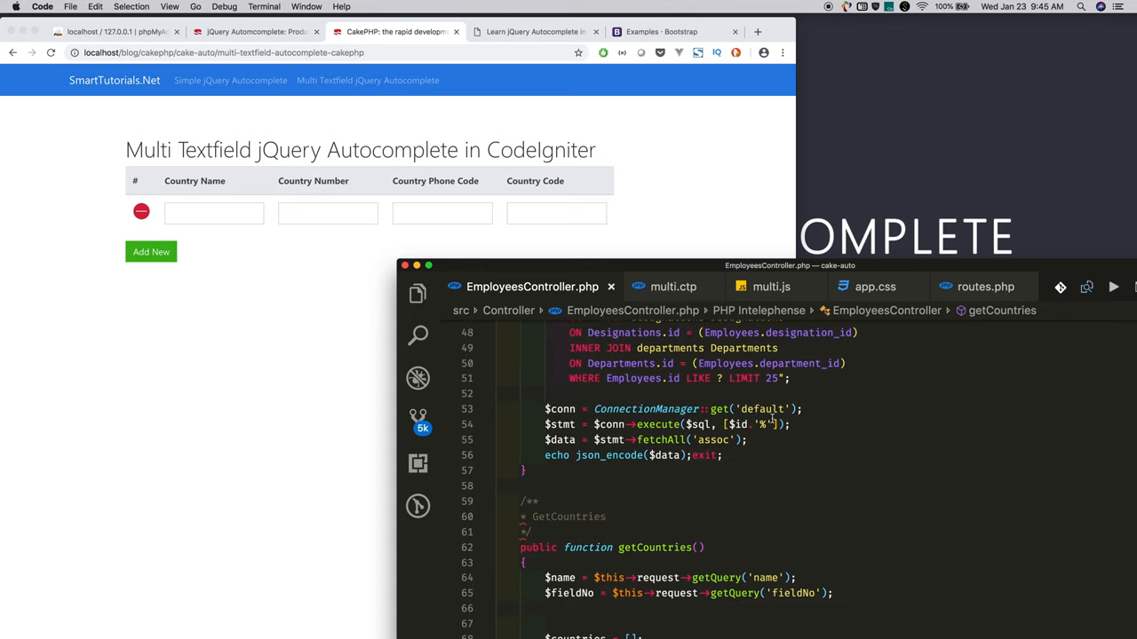
scroll(792, 487, down, 3)
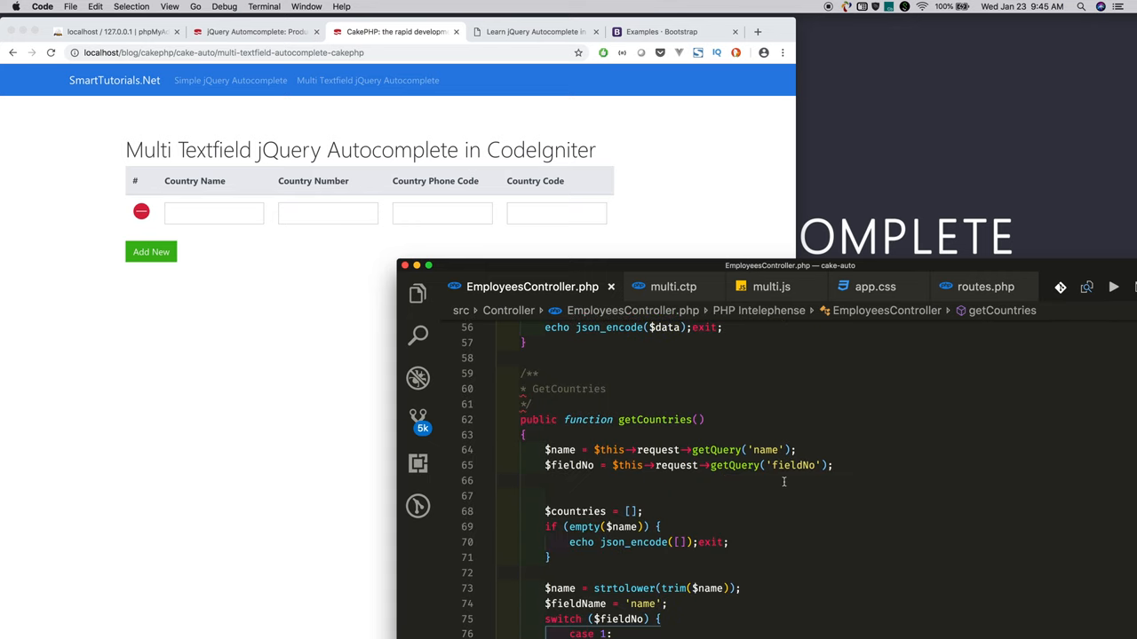
scroll(783, 481, up, 7)
scroll(783, 482, up, 4)
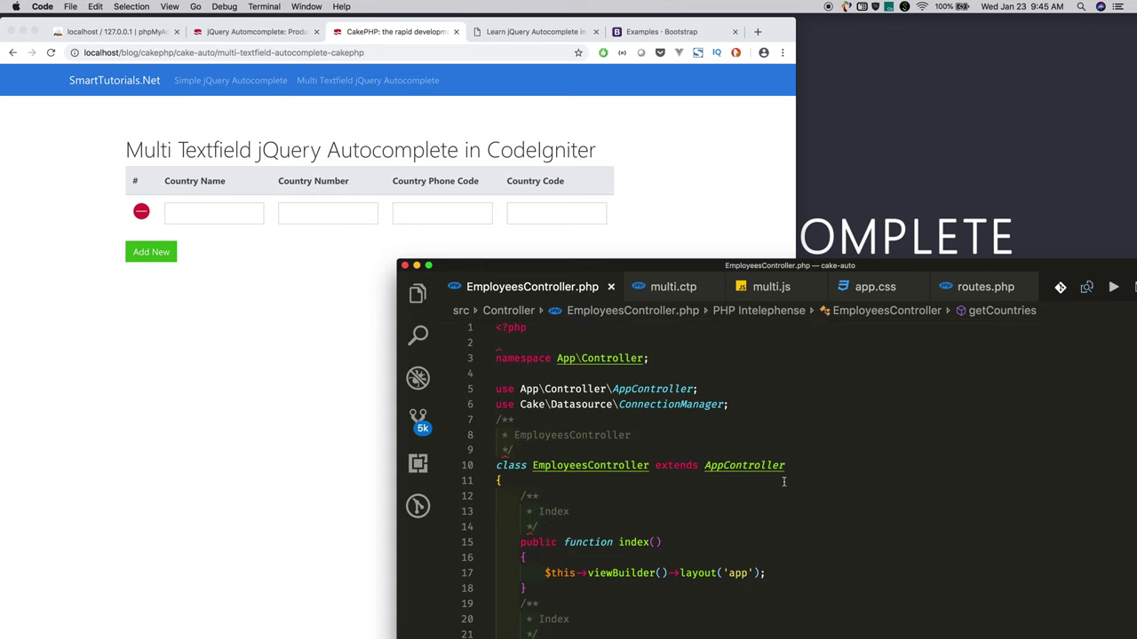
double_click(663, 408)
scroll(783, 551, down, 4)
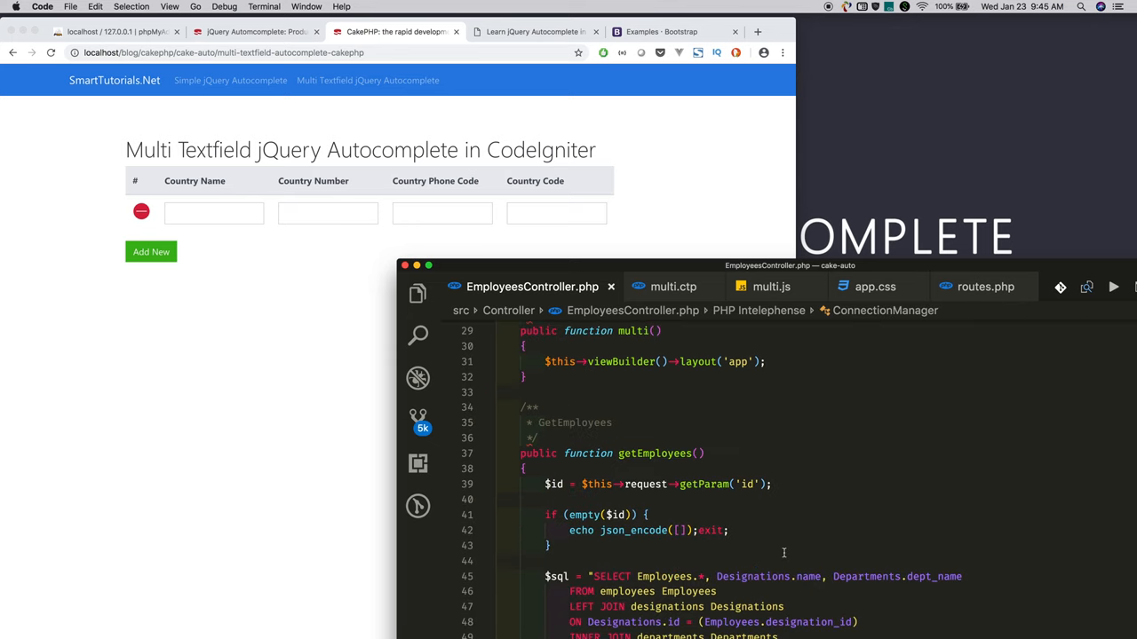
scroll(783, 552, down, 8)
scroll(784, 551, down, 3)
scroll(783, 552, down, 3)
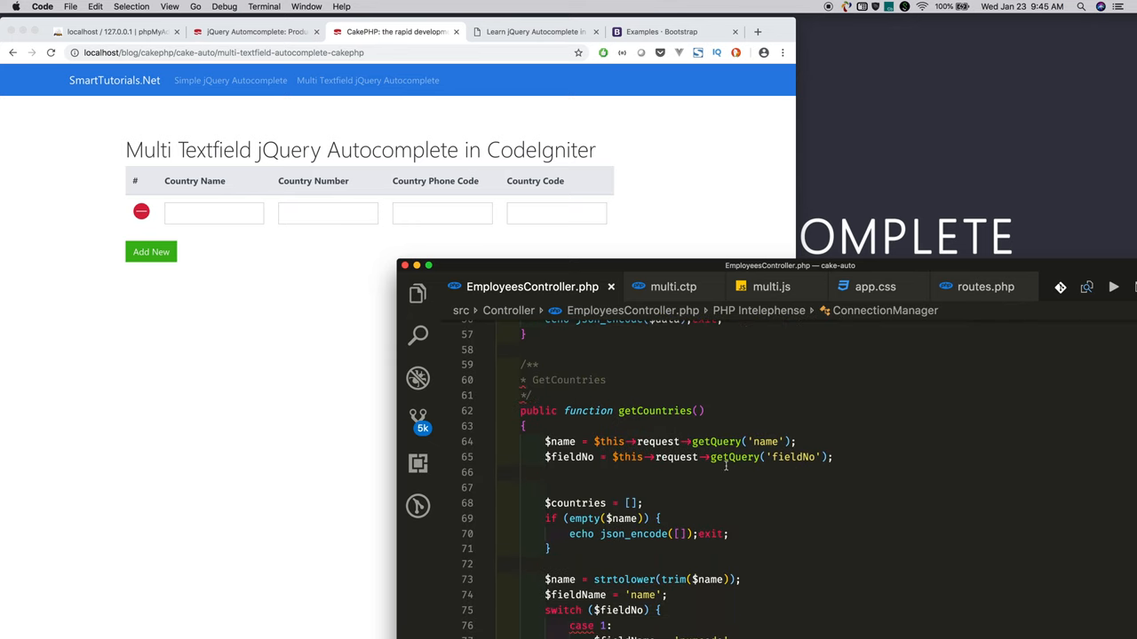
scroll(755, 532, down, 2)
scroll(711, 516, down, 2)
scroll(711, 516, down, 2)
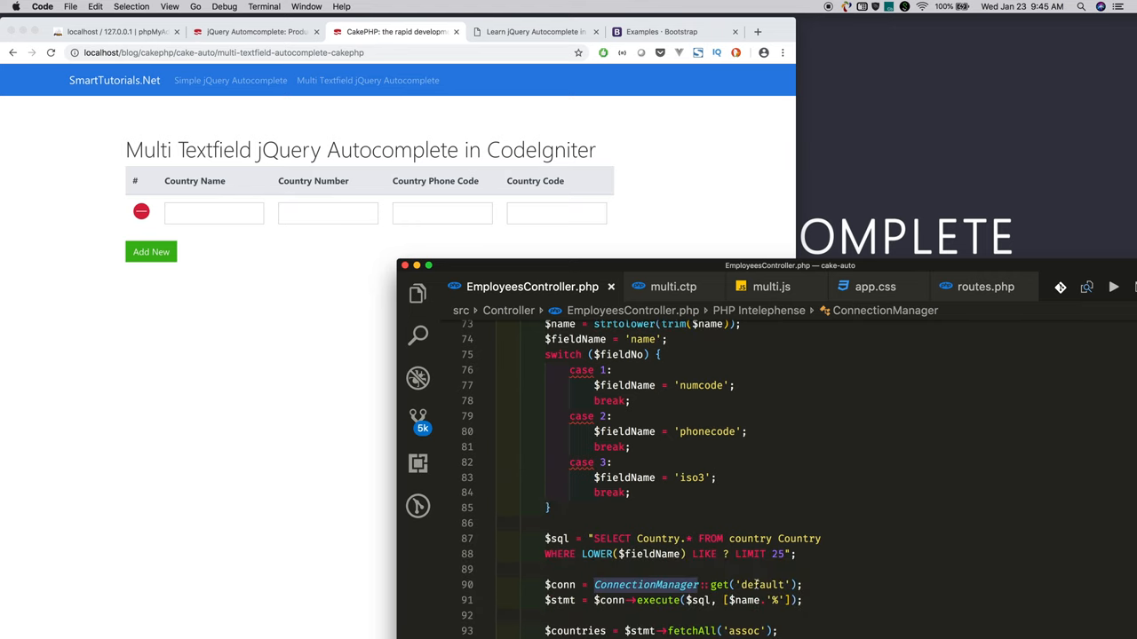
scroll(740, 515, down, 2)
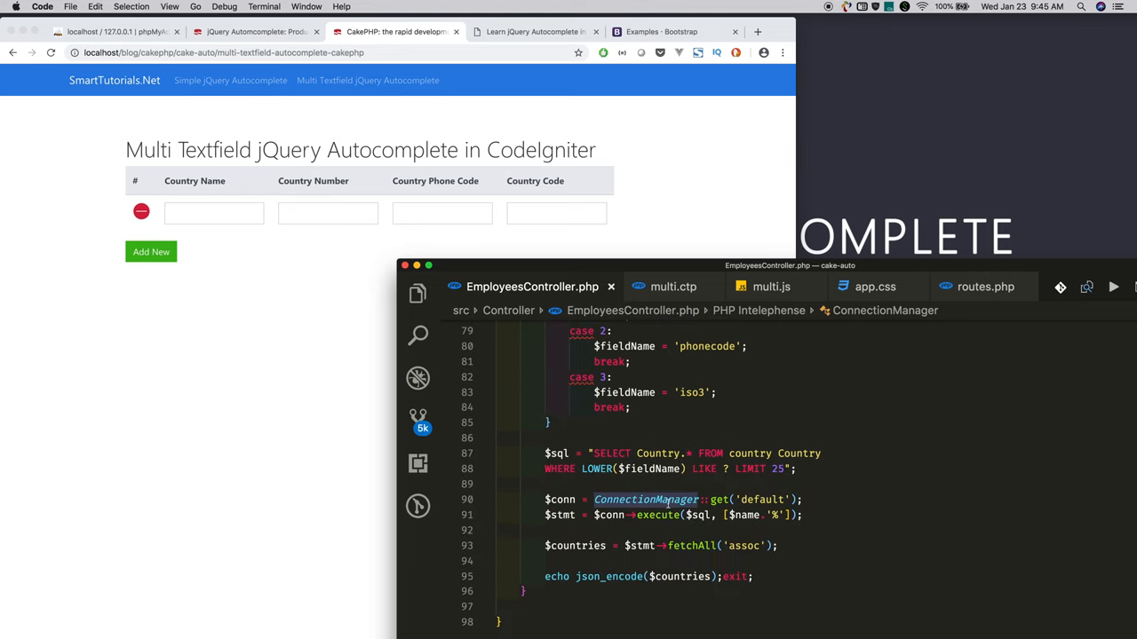
click(221, 333)
click(207, 210)
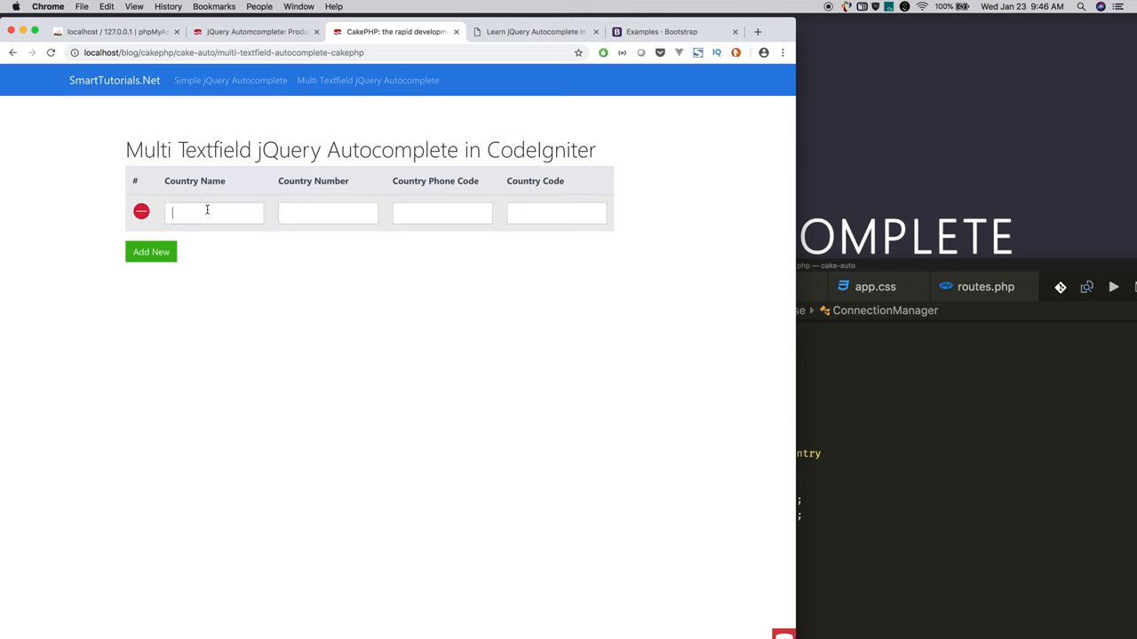
text(in)
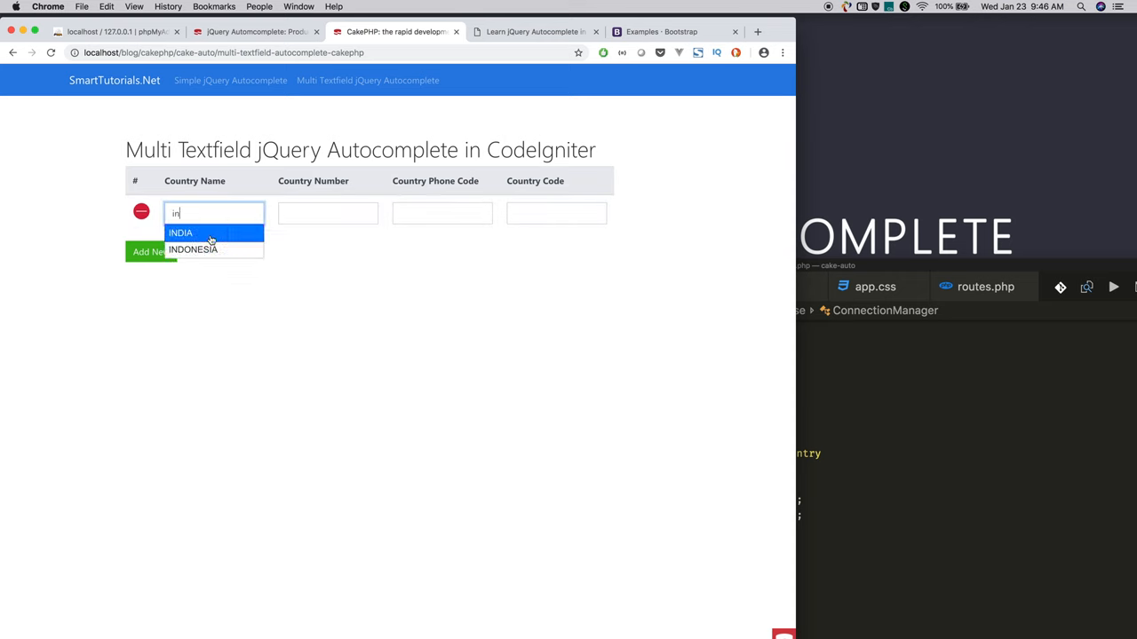
click(211, 237)
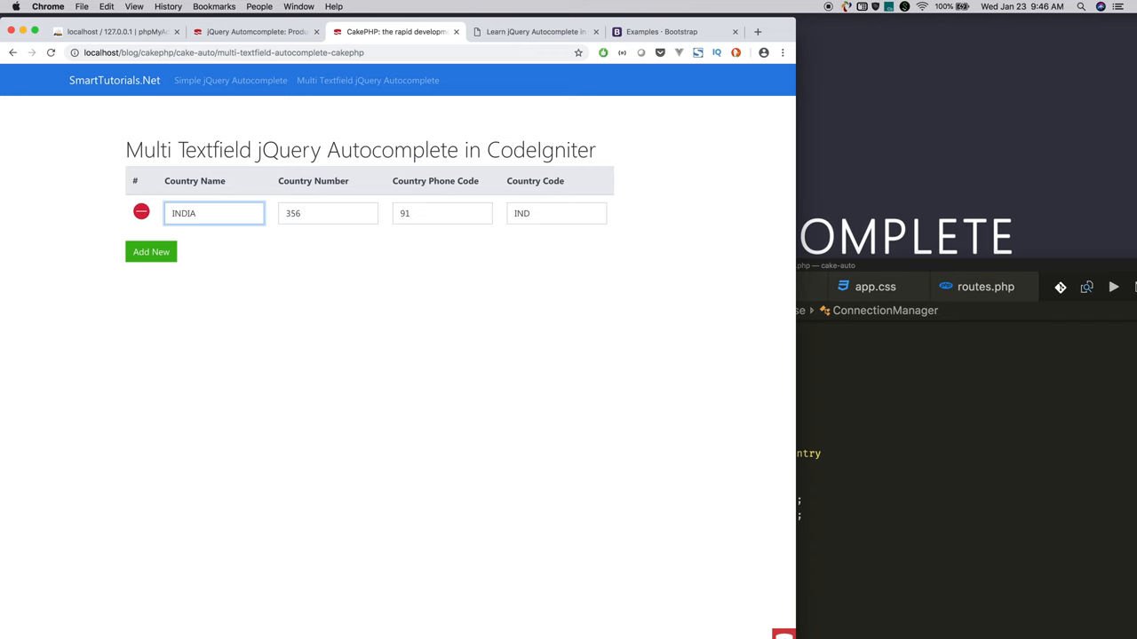
click(868, 338)
click(769, 277)
drag(731, 199, 667, 64)
scroll(581, 251, up, 2)
scroll(581, 251, down, 2)
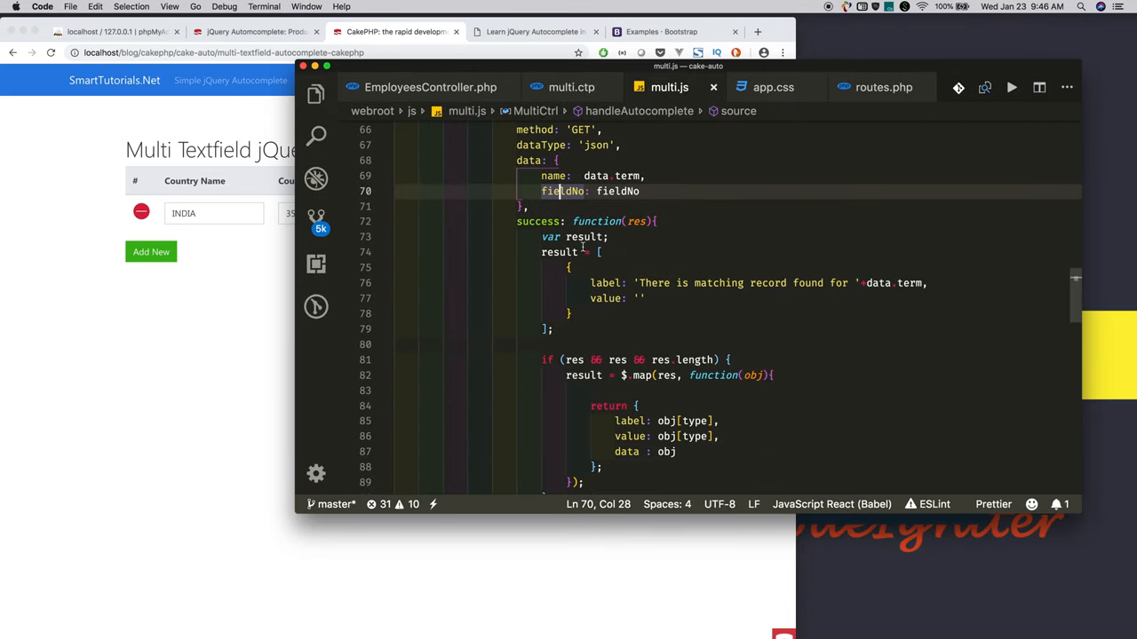
scroll(664, 274, down, 2)
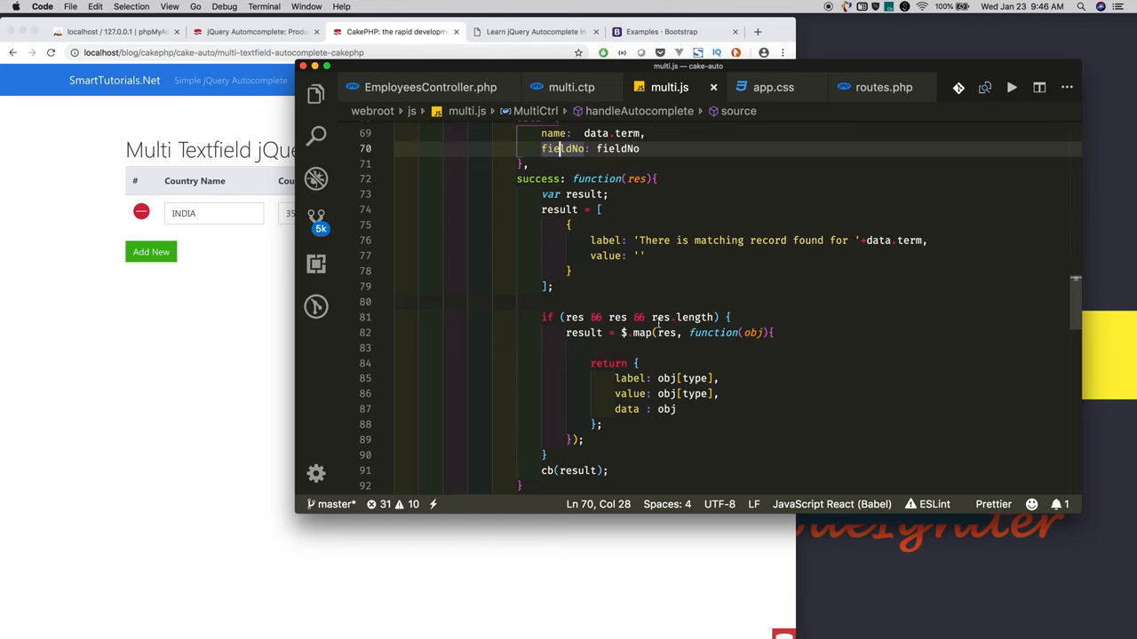
mouse_move(619, 318)
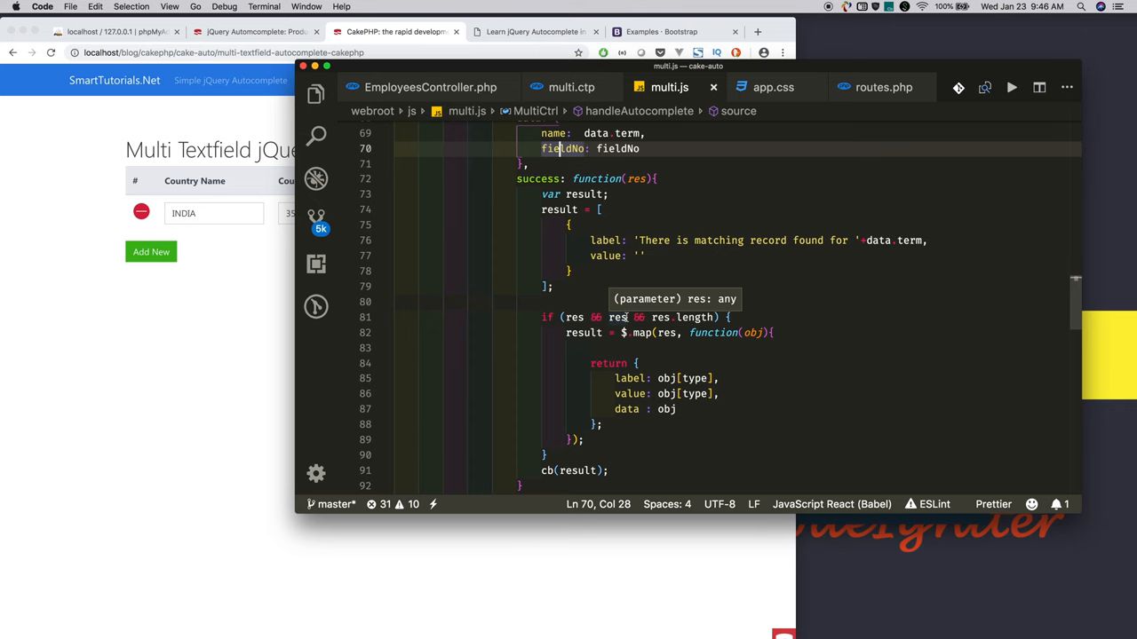
scroll(627, 317, down, 5)
scroll(569, 293, down, 3)
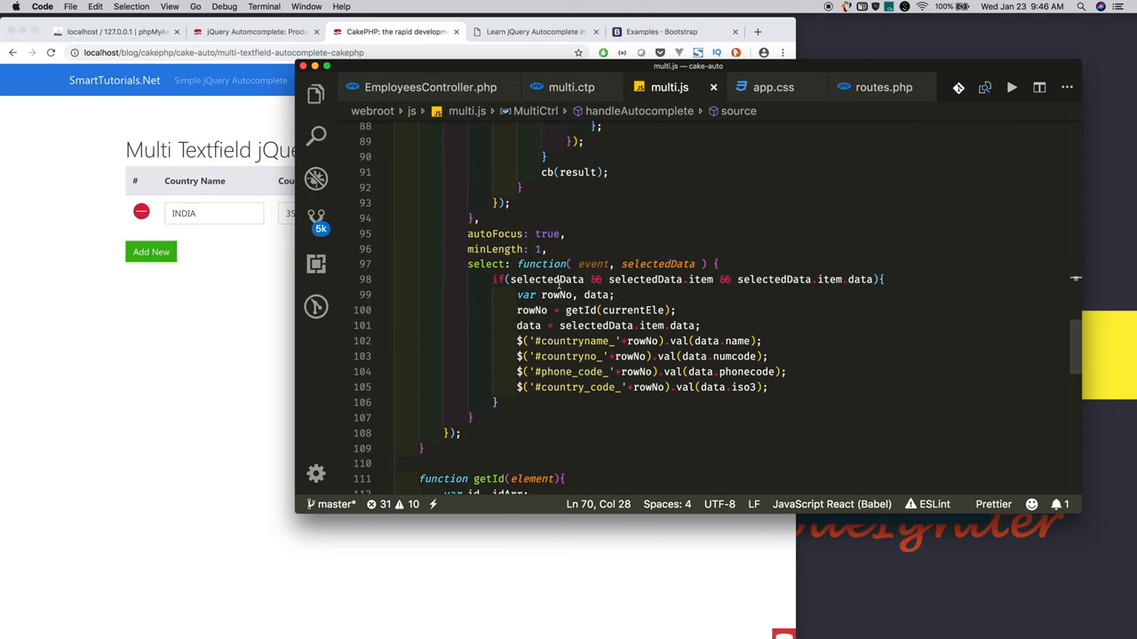
double_click(630, 264)
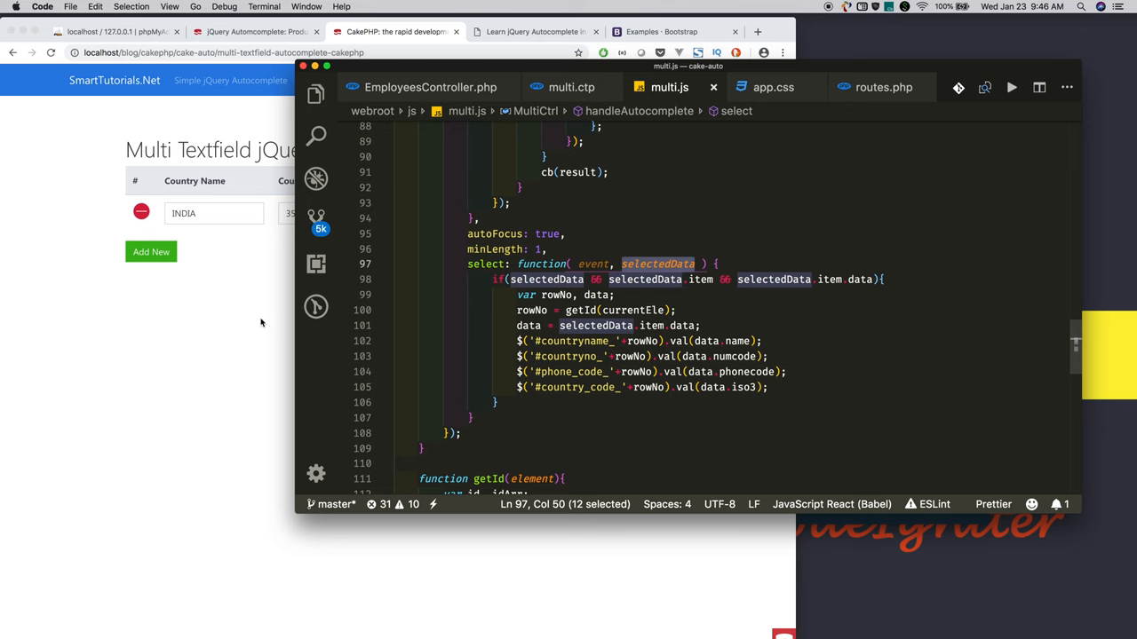
click(261, 322)
Step: Add a second row and pick phone code 70, autofilling Russian Federation, 643 and RUS
click(151, 252)
click(442, 253)
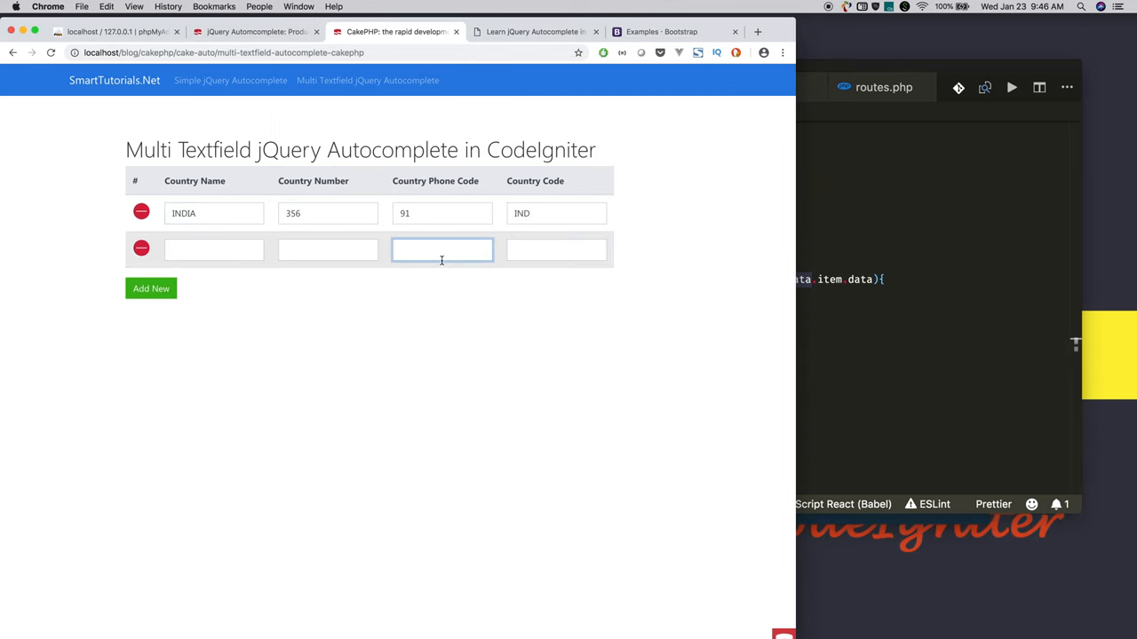
text(7)
click(426, 286)
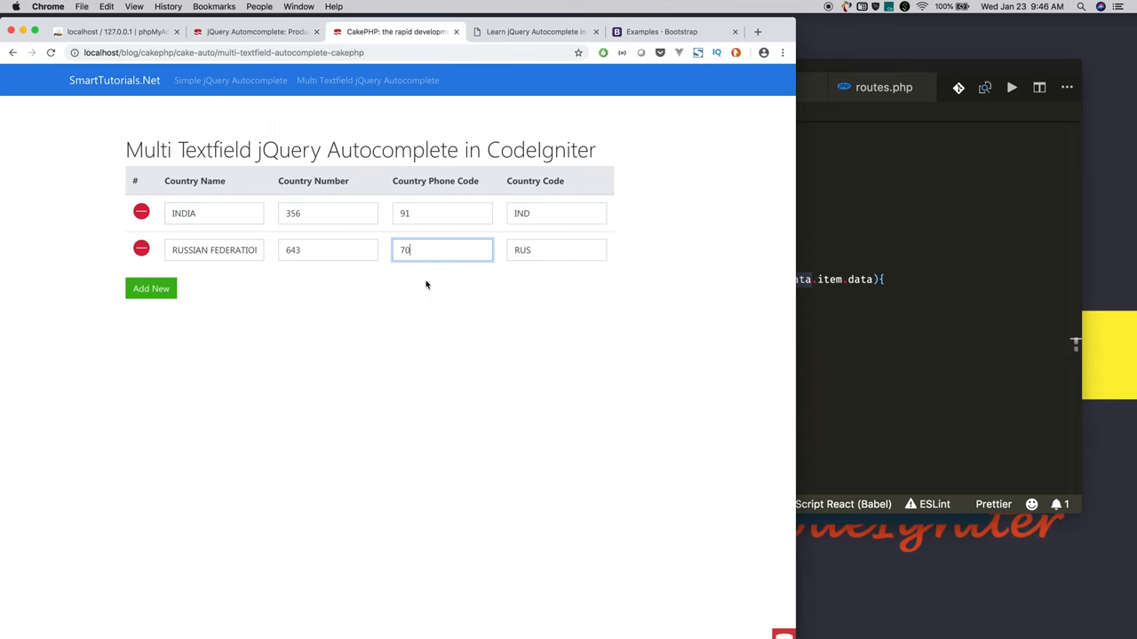